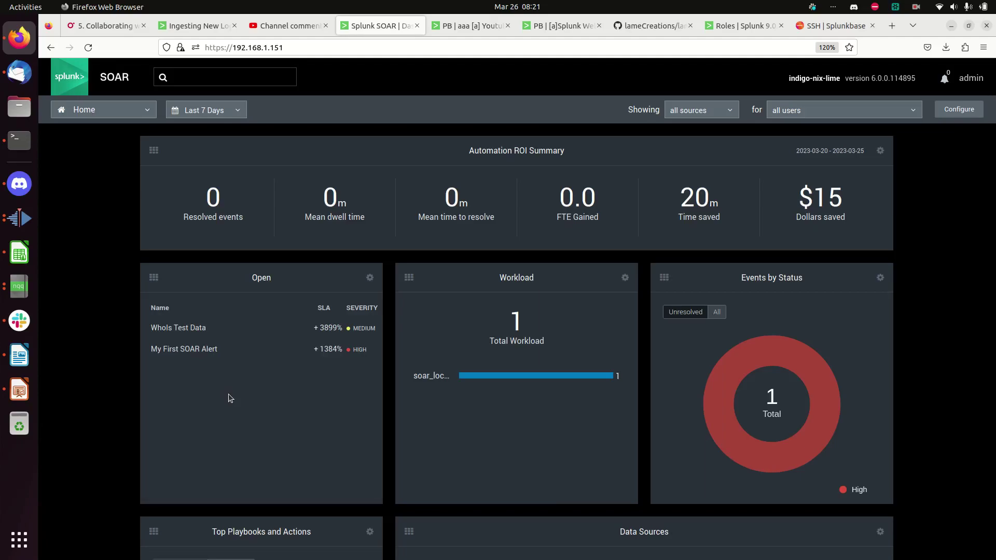
- Go from the Home dropdown to the Apps page listing the 8 configured apps
left_click(135, 115)
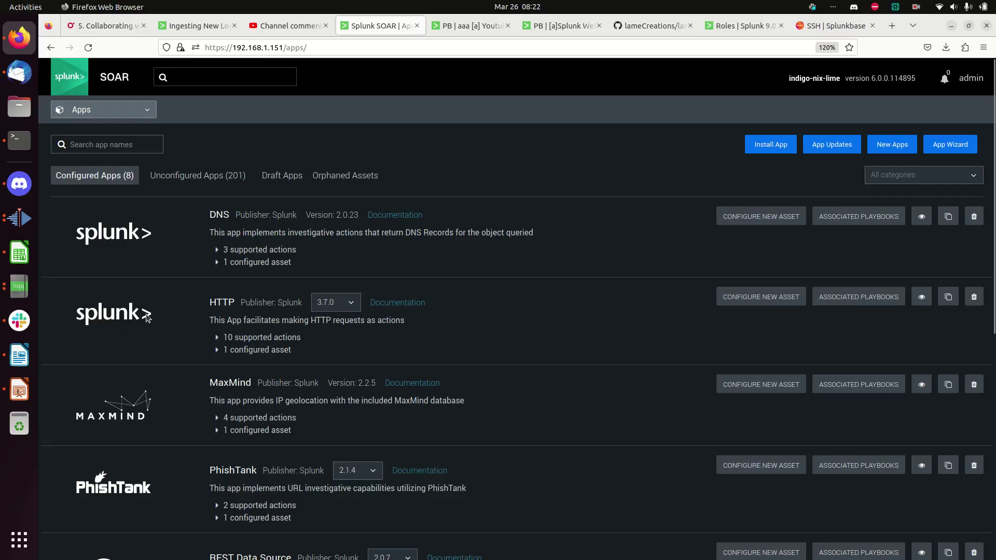
mouse_move(217, 306)
left_mouse_down()
mouse_move(302, 303)
mouse_move(216, 300)
left_mouse_up()
left_click(107, 318)
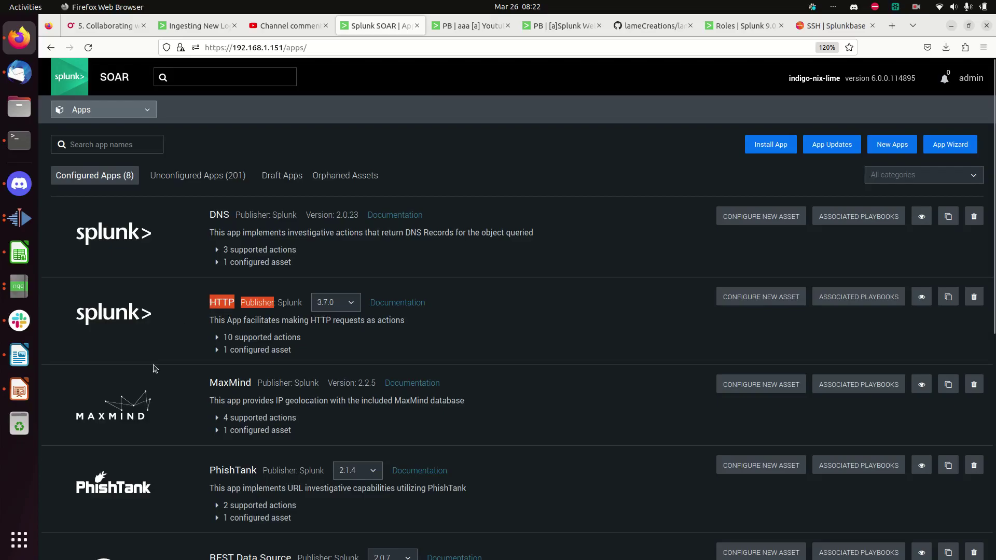
scroll(150, 379, "down", 4)
scroll(125, 438, "up", 4)
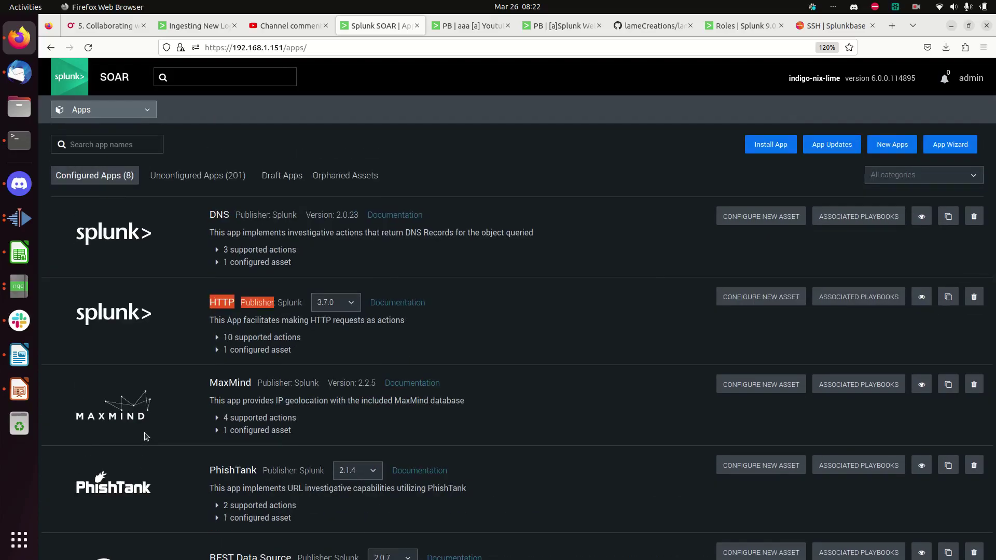
left_click(153, 324)
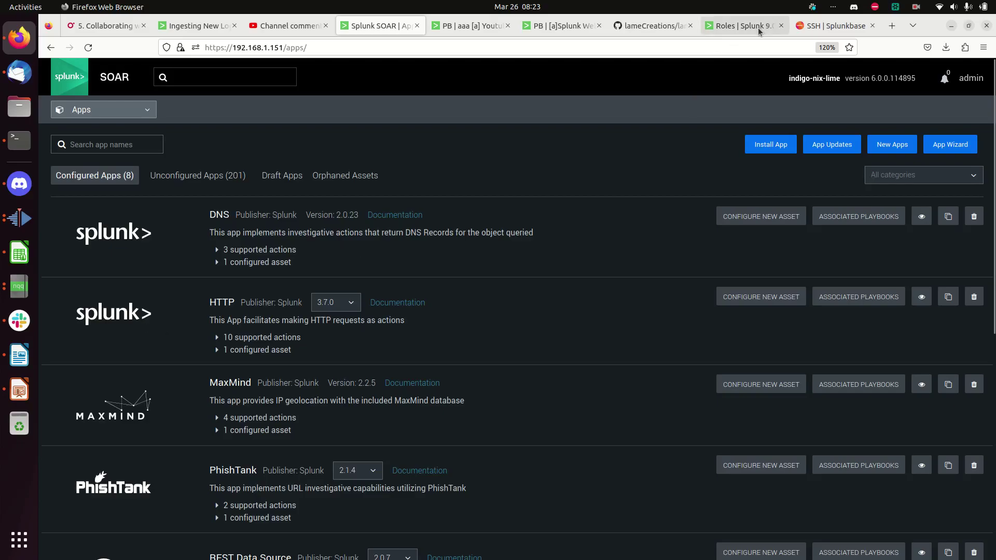
- Search Splunkbase for 'http' filtered to Splunk SOAR, then return to the SOAR Apps page
left_click(815, 30)
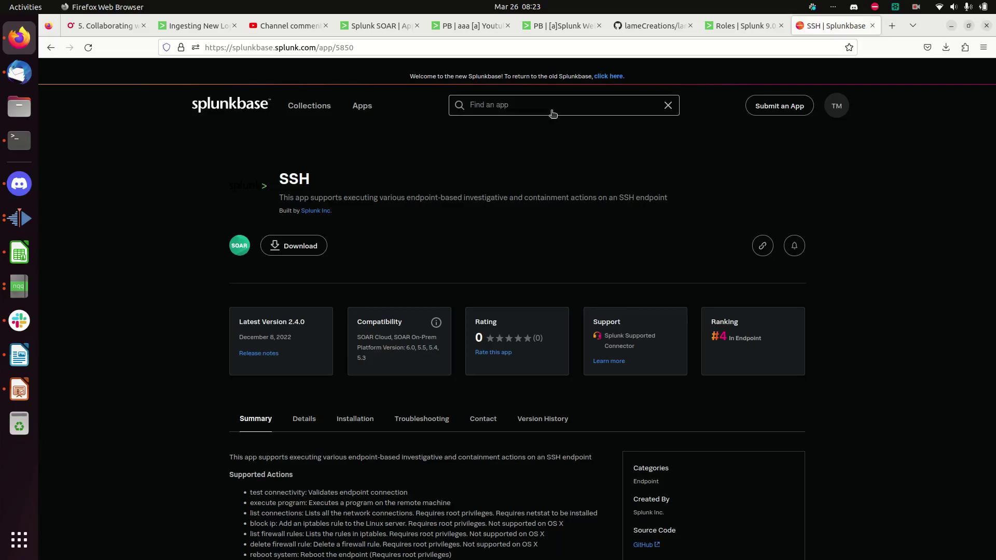
left_click(237, 111)
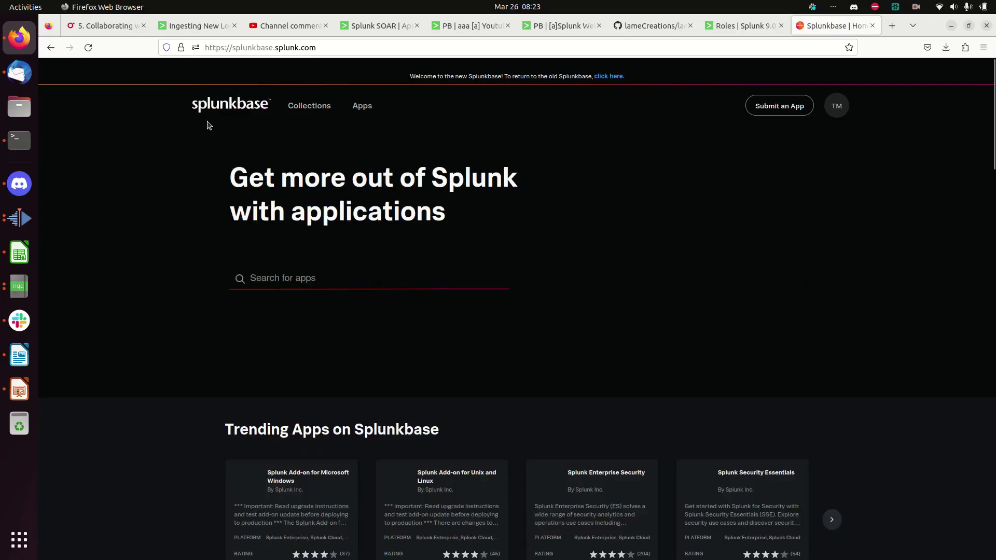
left_click(327, 280)
type("ht")
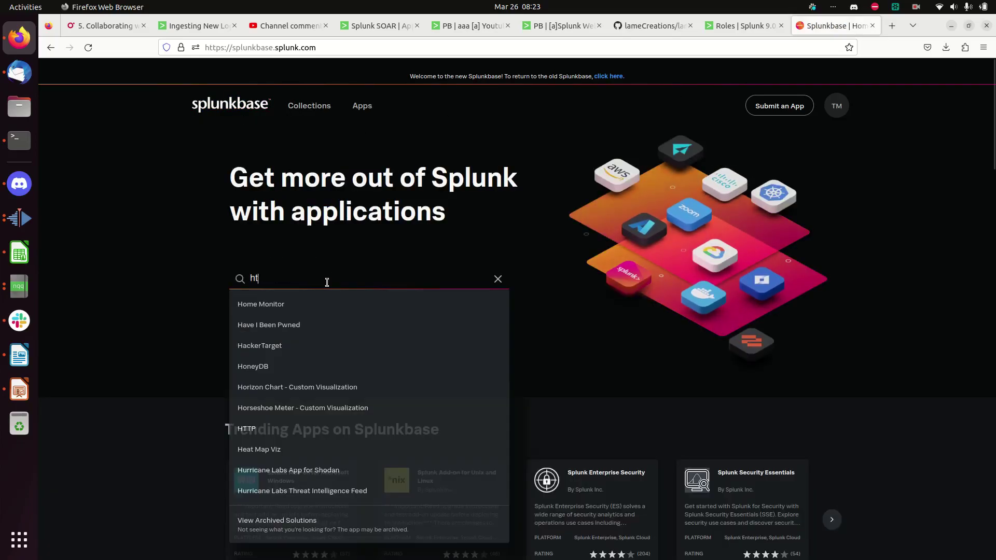
type("tp")
key("Return")
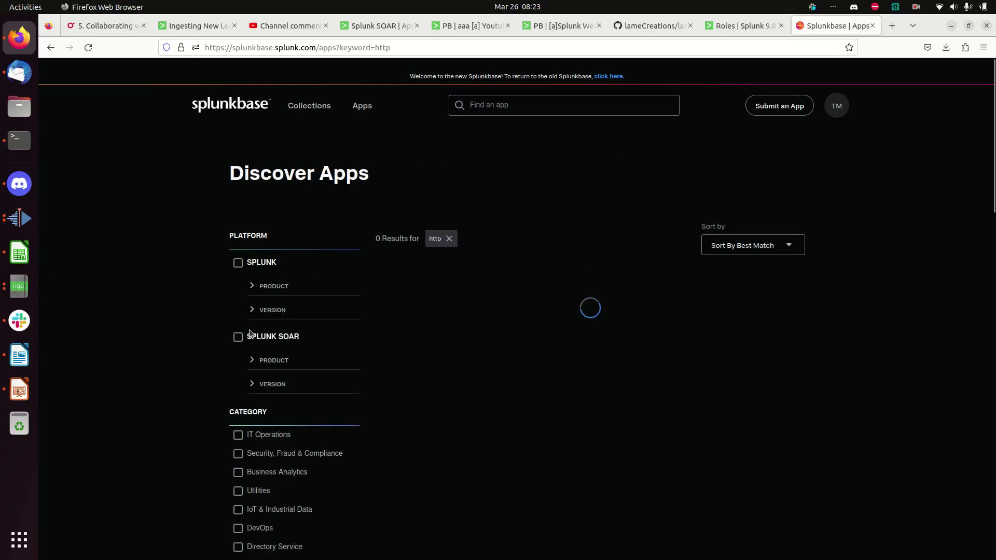
left_click(238, 336)
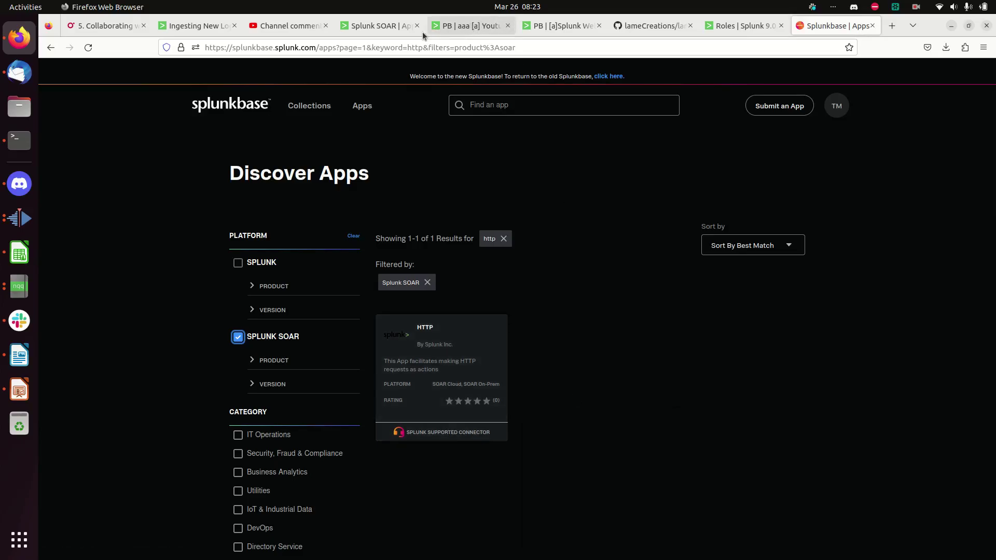
left_click(384, 30)
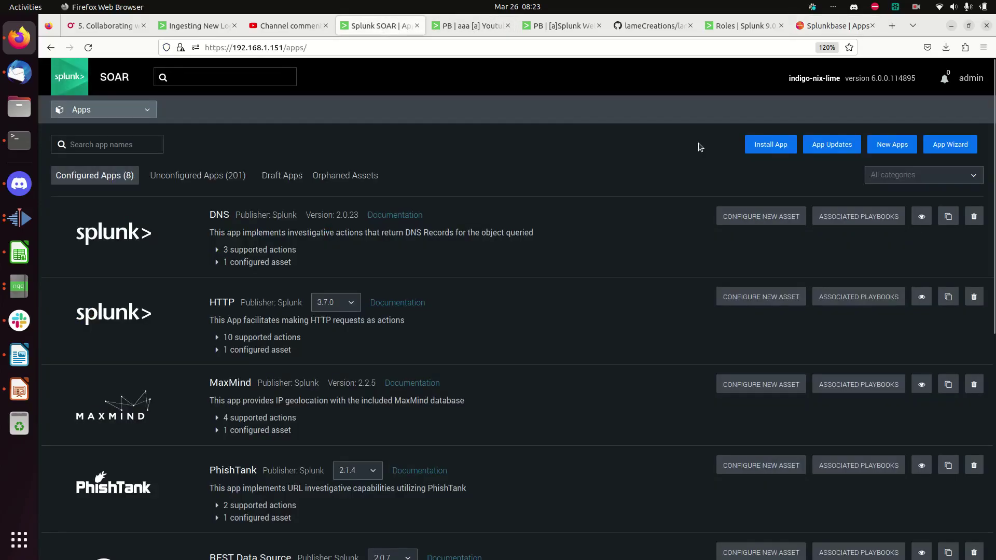
- Dismiss the Install App window and expand the HTTP app's '1 configured asset'
left_click(760, 149)
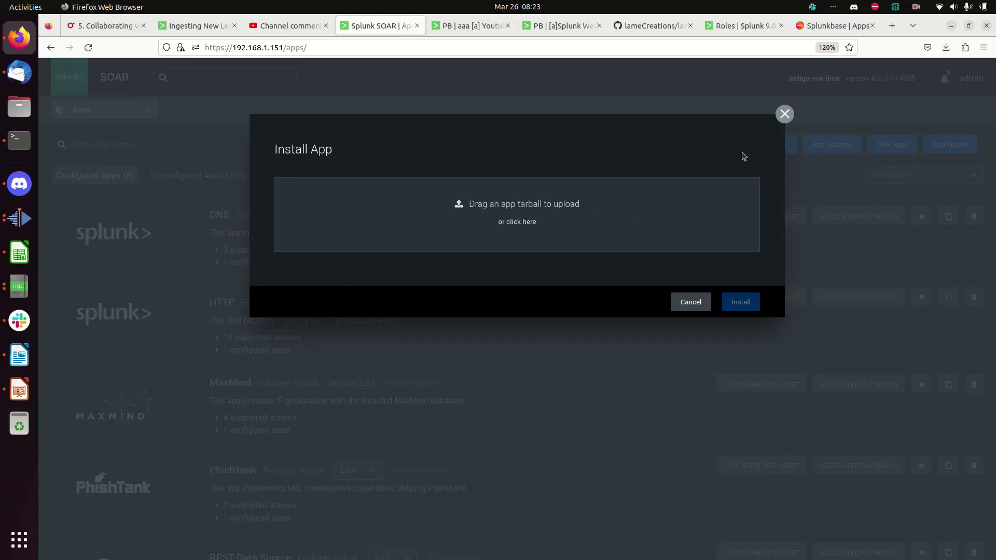
left_click(786, 117)
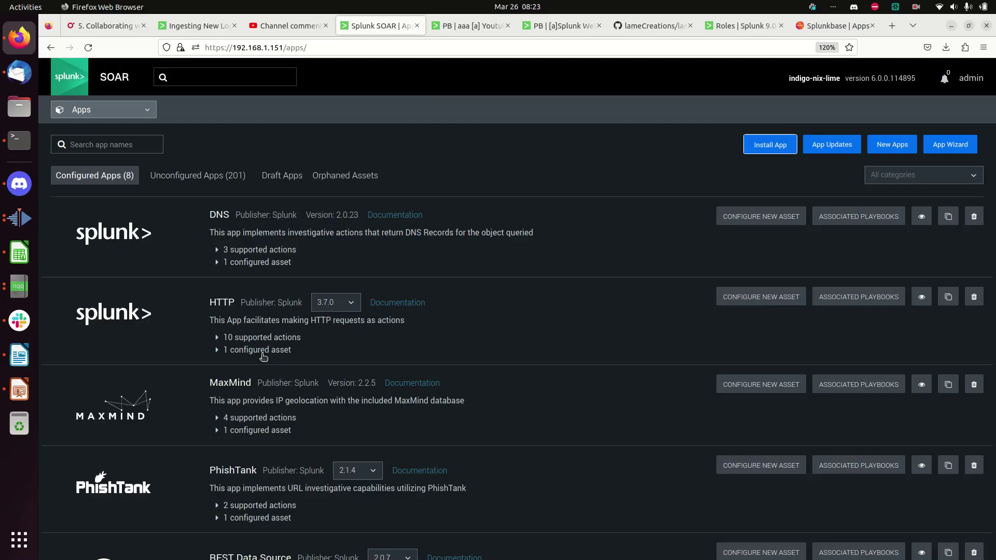
left_click(263, 350)
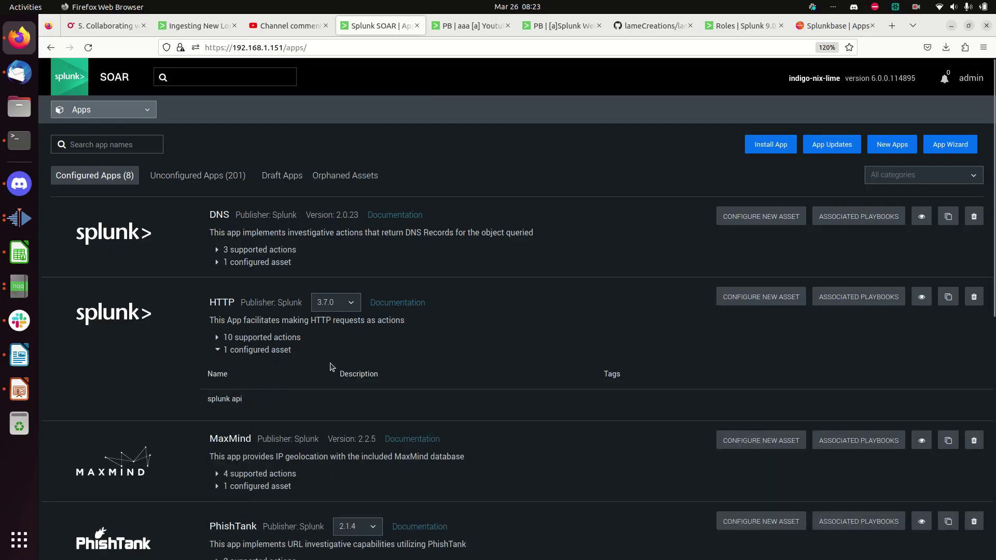
- Open the splunk api asset's details and check its asset name
left_click(231, 401)
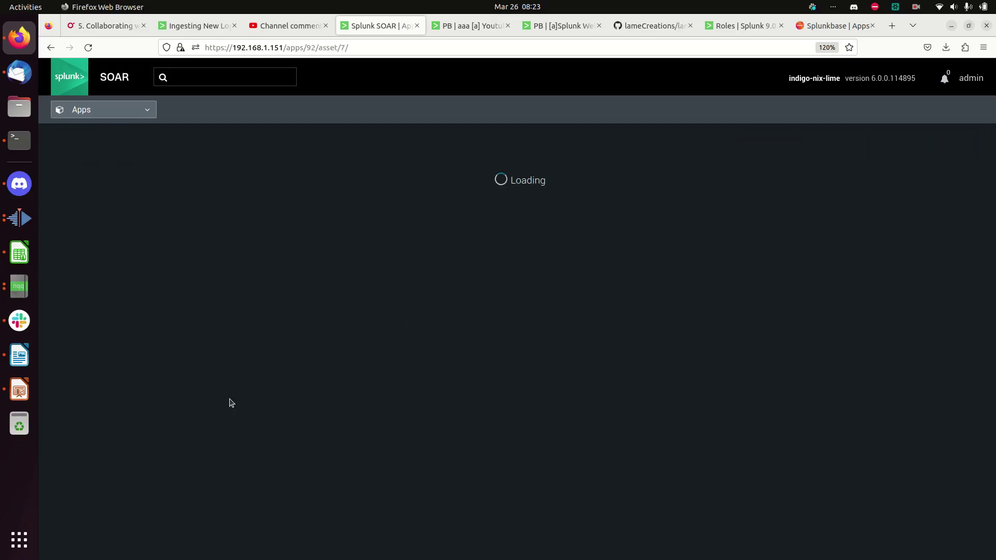
scroll(523, 355, "down", 5)
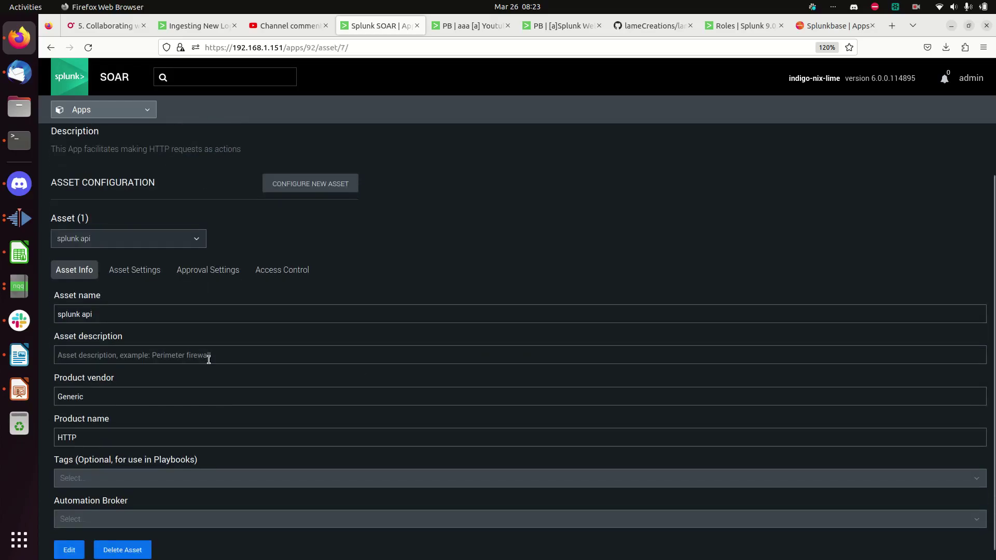
triple_click(116, 319)
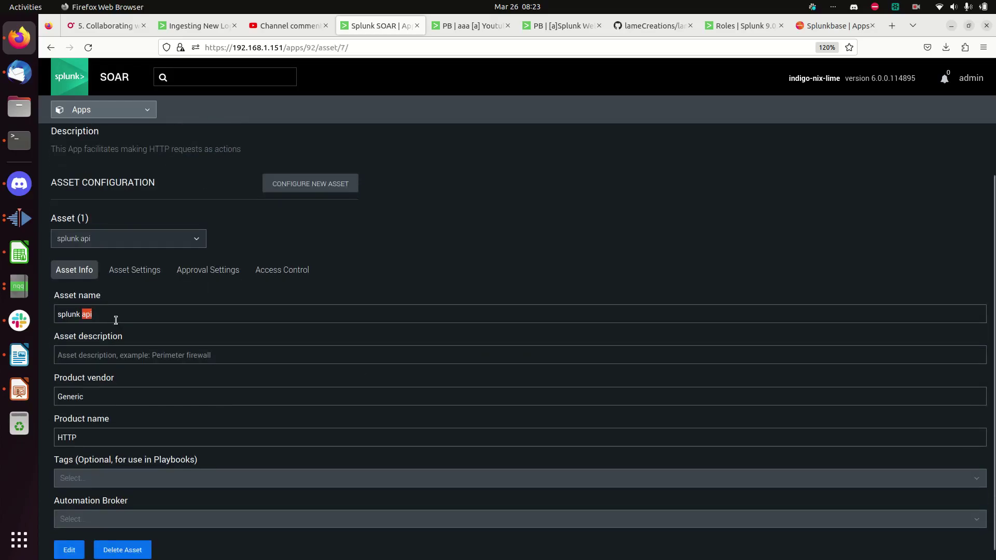
left_click(152, 318)
left_click(144, 279)
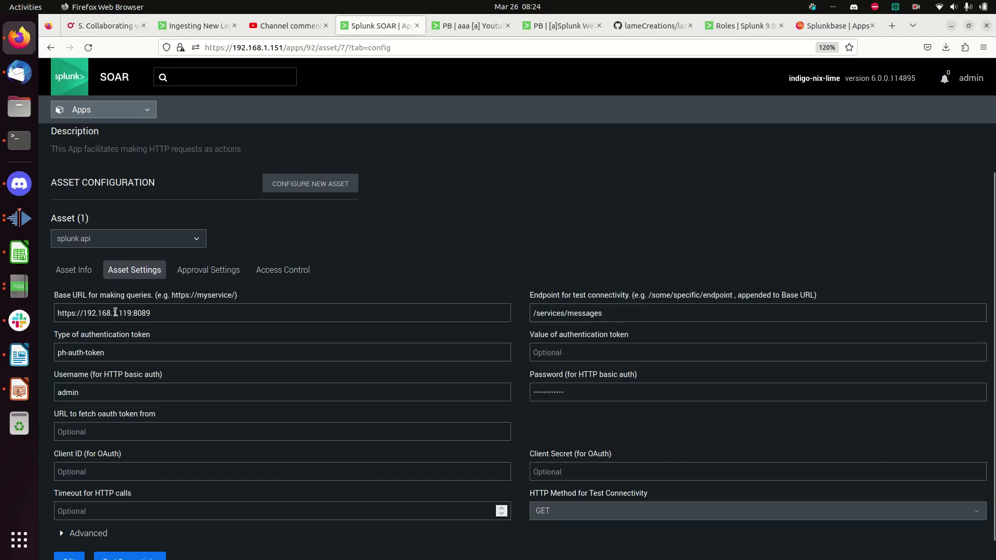
left_click_drag(131, 313, 118, 313)
left_click(94, 314)
double_click(186, 315)
double_click(123, 313)
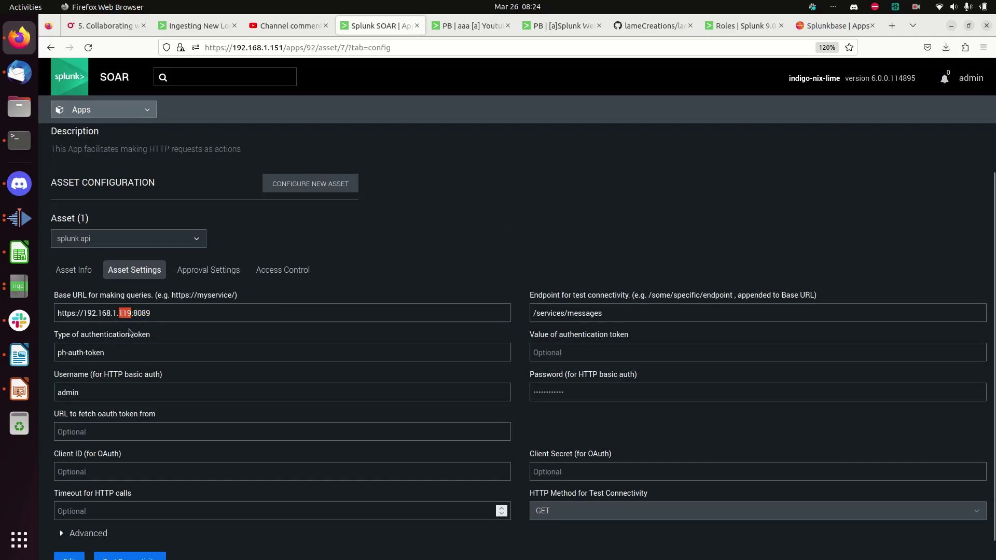
triple_click(198, 318)
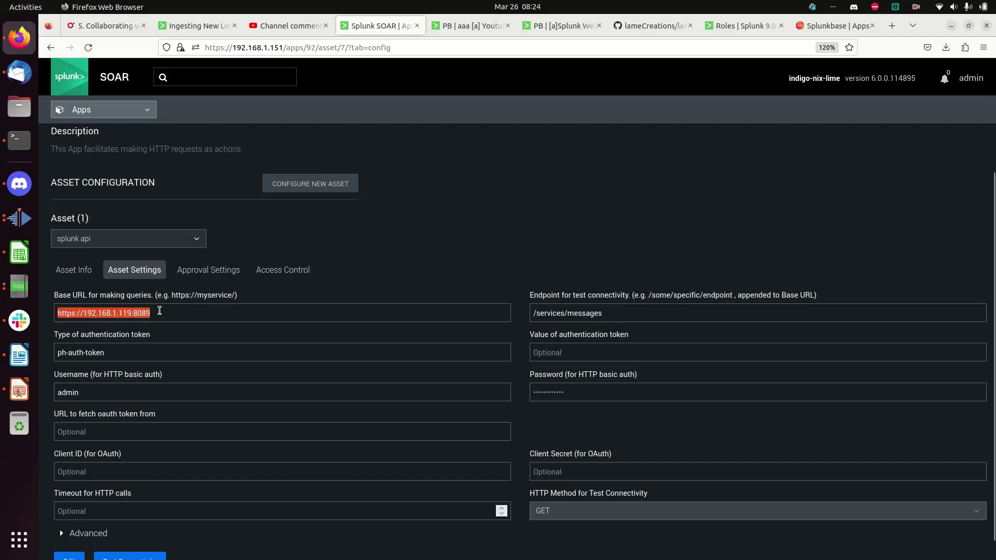
left_click(210, 329)
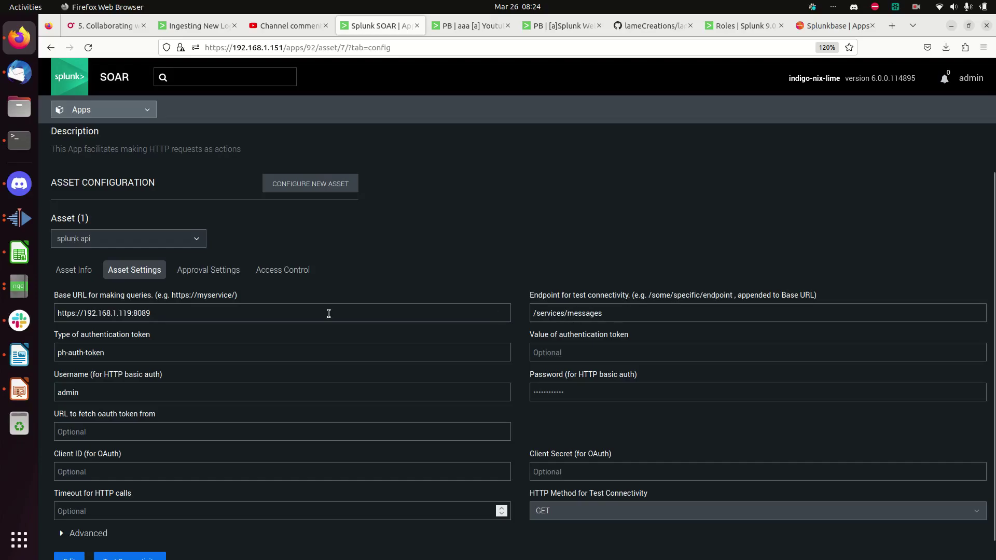
- Check the /services/messages path in the Writer curl command, then return to the asset settings
left_click(19, 357)
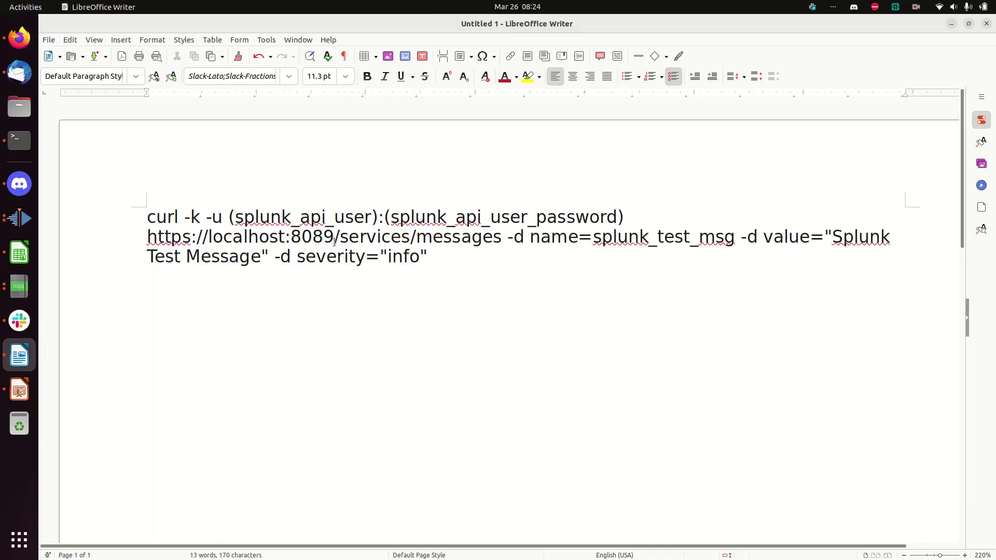
left_click_drag(334, 241, 501, 237)
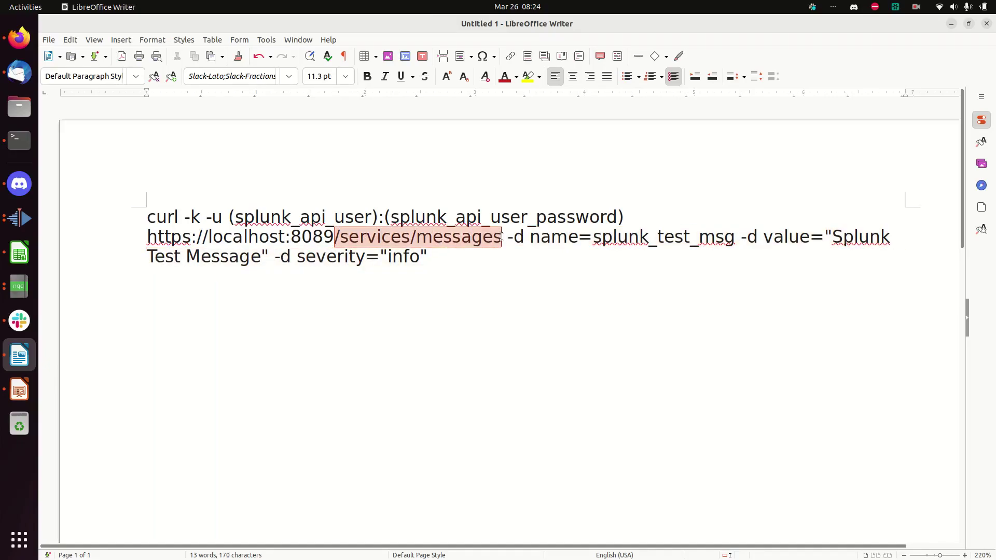
left_click_drag(502, 236, 502, 237)
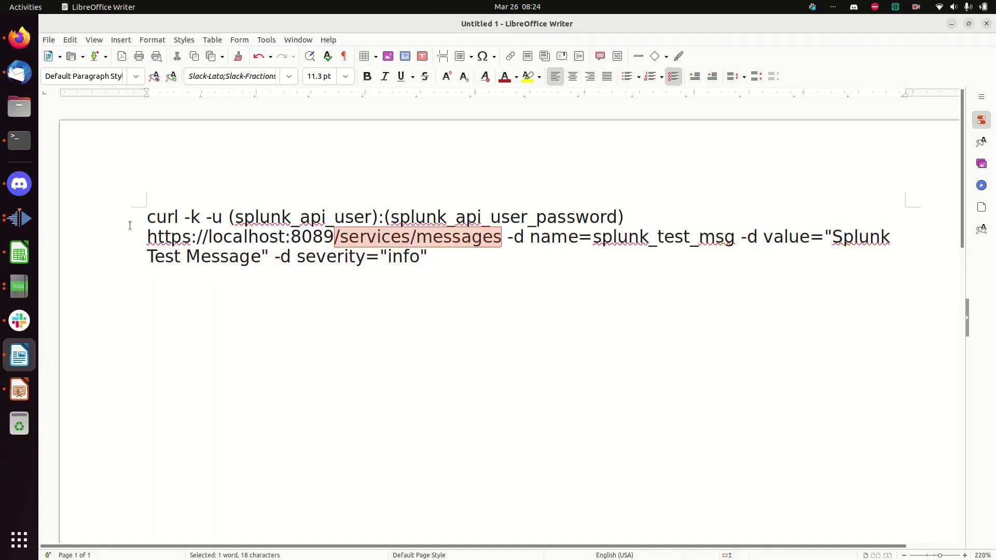
left_click(19, 37)
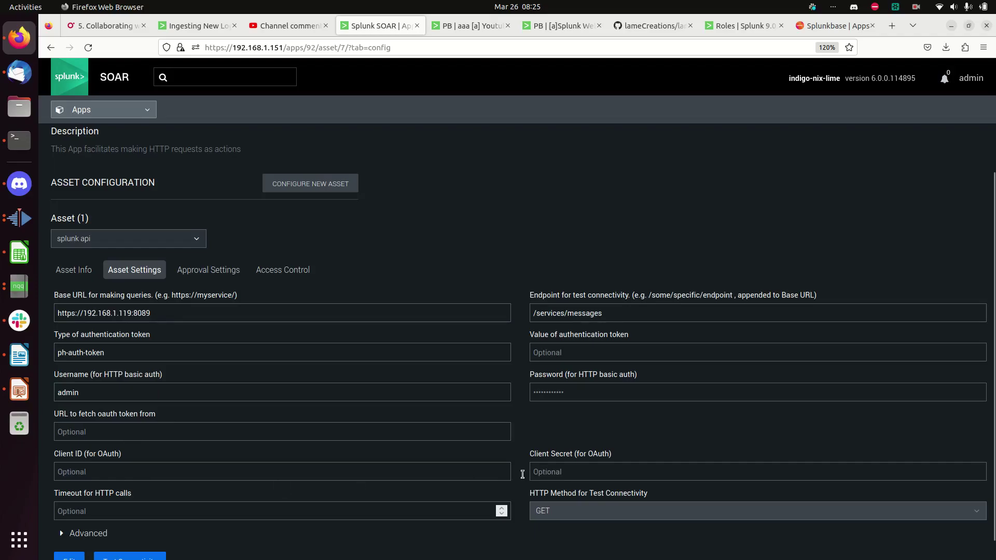
- Run splunk api's connectivity test, close the passing status-200 result, and bring up Youtube Search
scroll(451, 470, "down", 1)
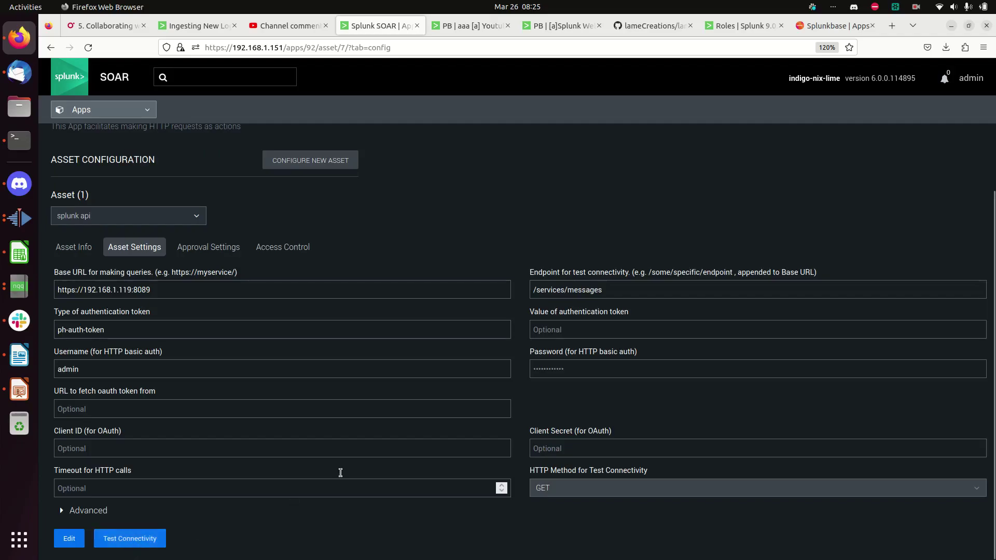
left_click(139, 542)
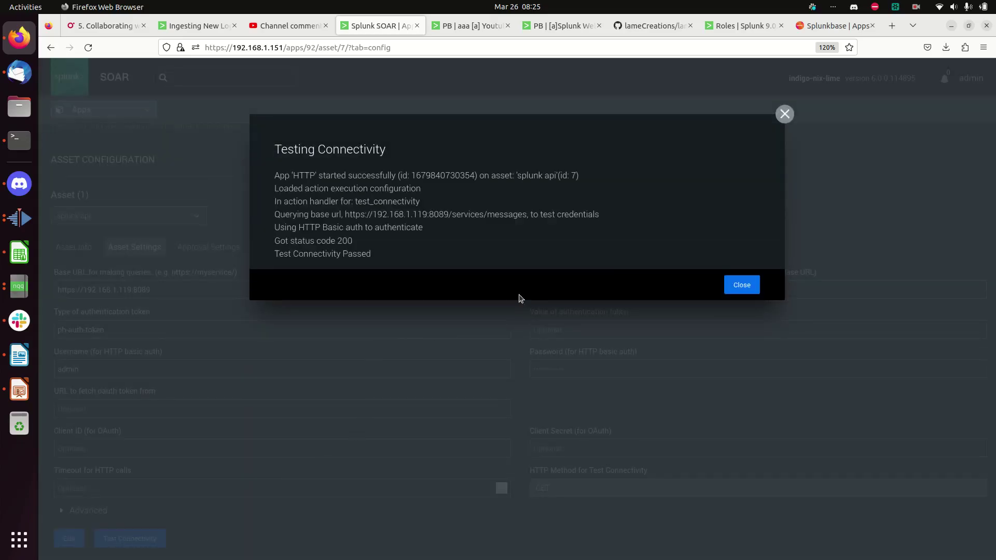
left_click(742, 285)
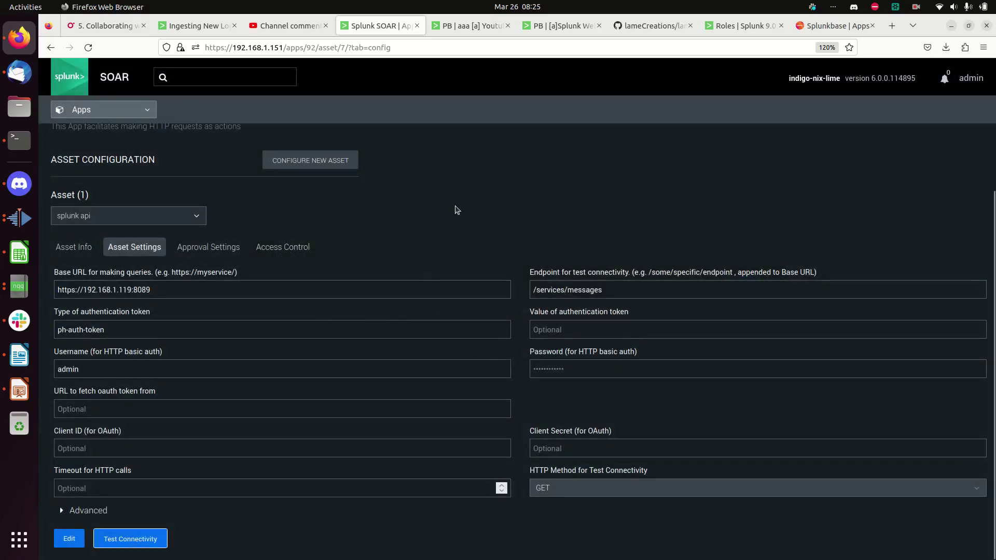
left_click(476, 32)
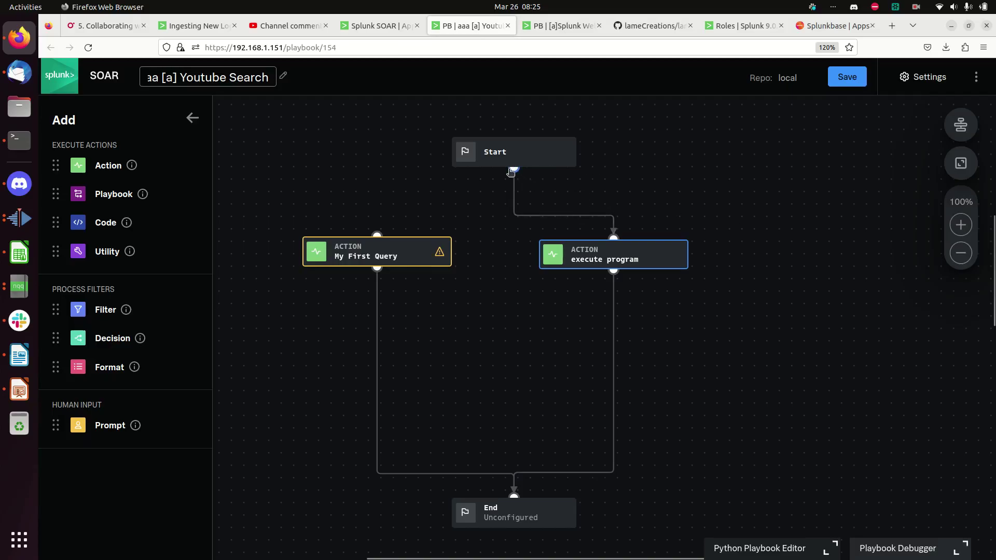
- Add an HTTP post data action connected off the Start node
left_click_drag(511, 171, 825, 227)
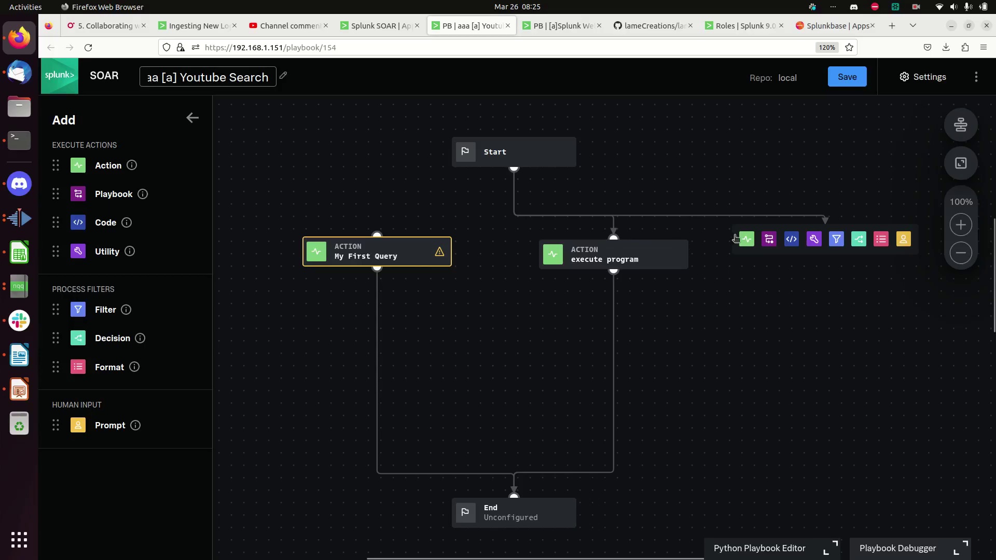
left_click(748, 239)
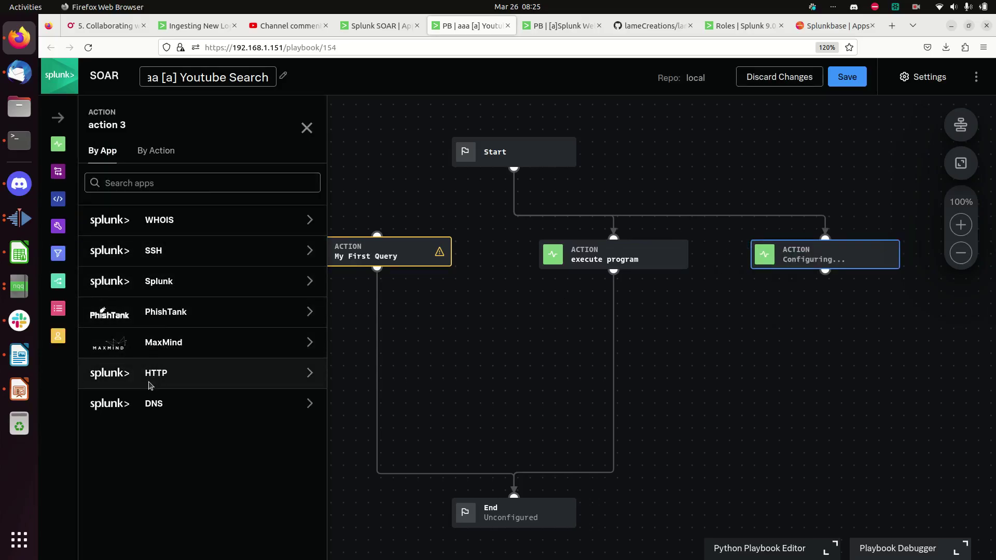
left_click(126, 379)
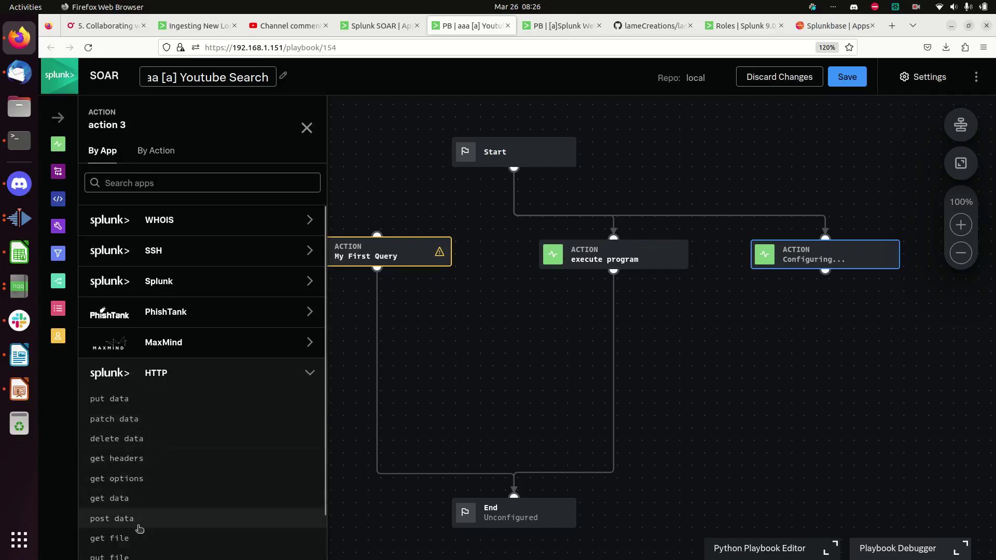
left_click(120, 519)
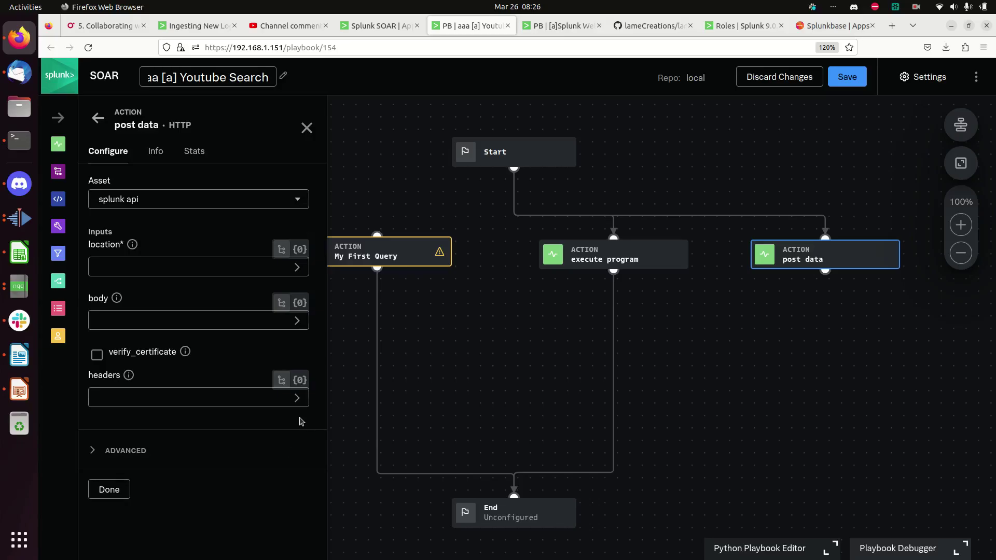
- Set the post data location to /services/messages, copied from the reference playbook
left_click(164, 264)
key("Escape")
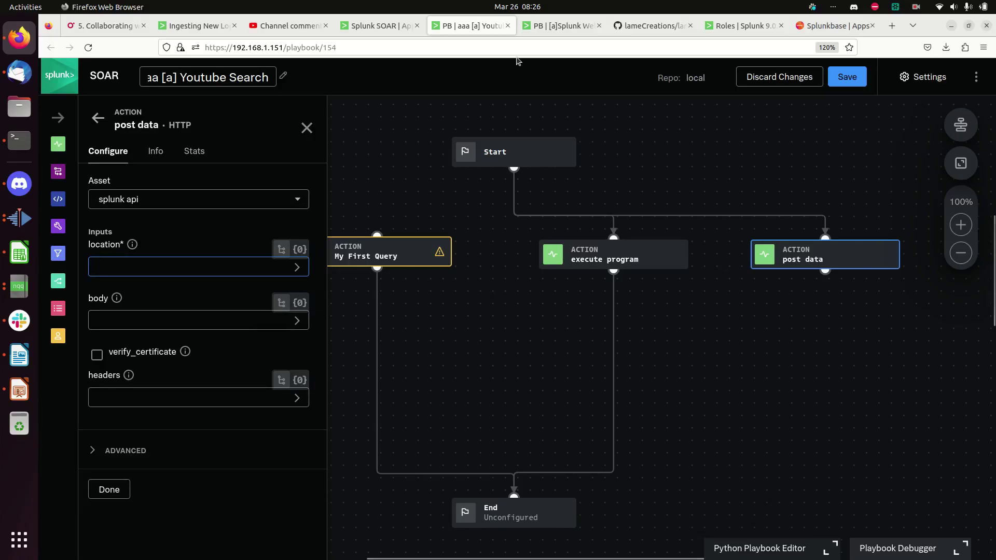
left_click(565, 33)
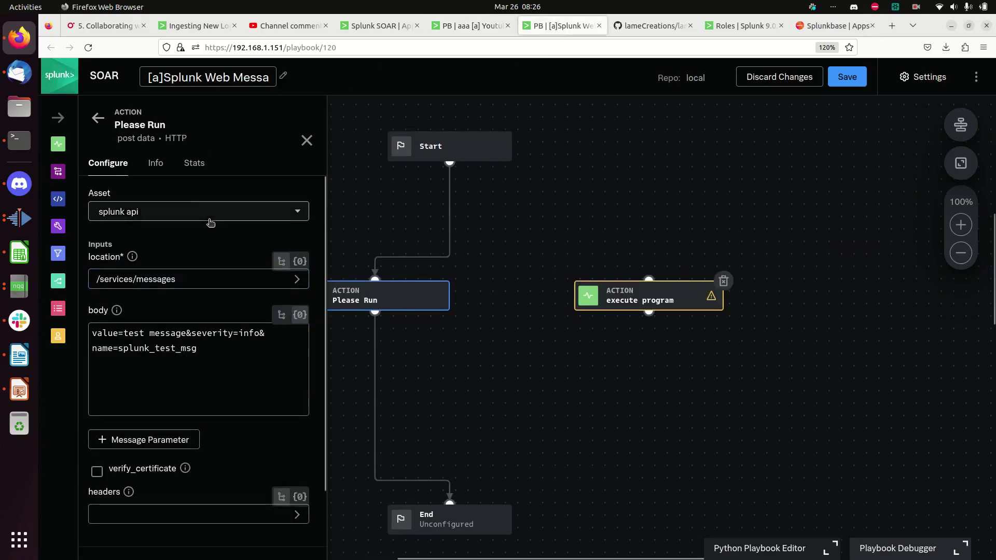
triple_click(195, 279)
key("ctrl+c")
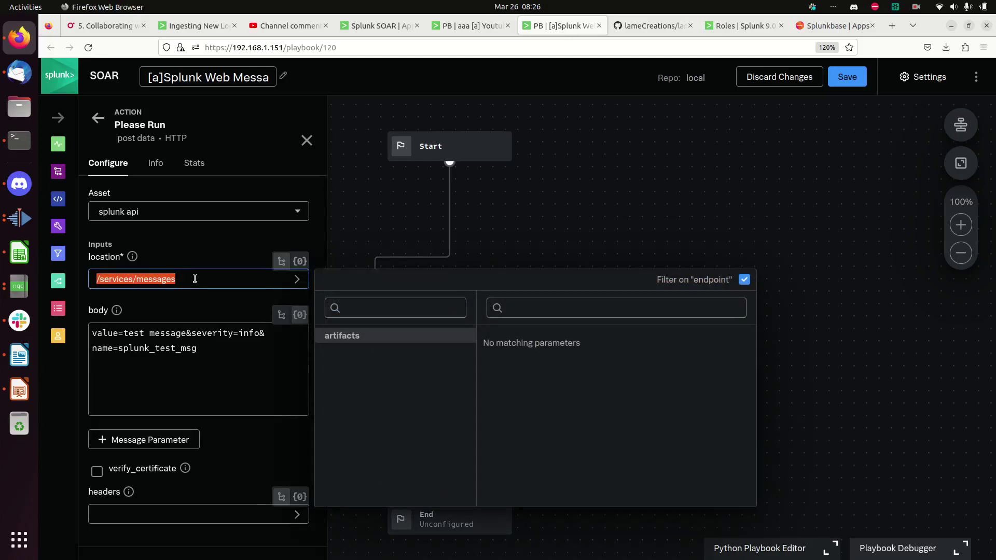
left_click(463, 25)
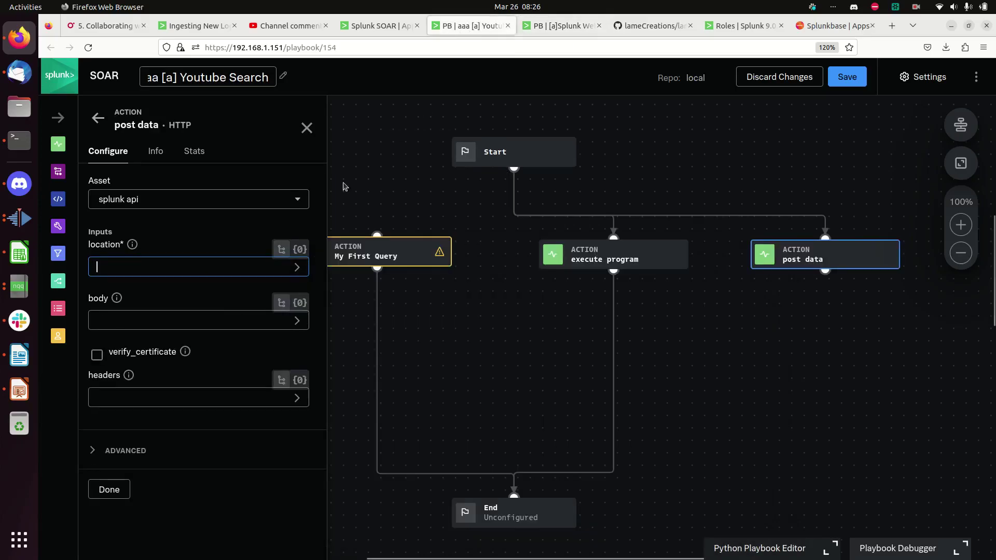
left_click(137, 267)
key("ctrl+v")
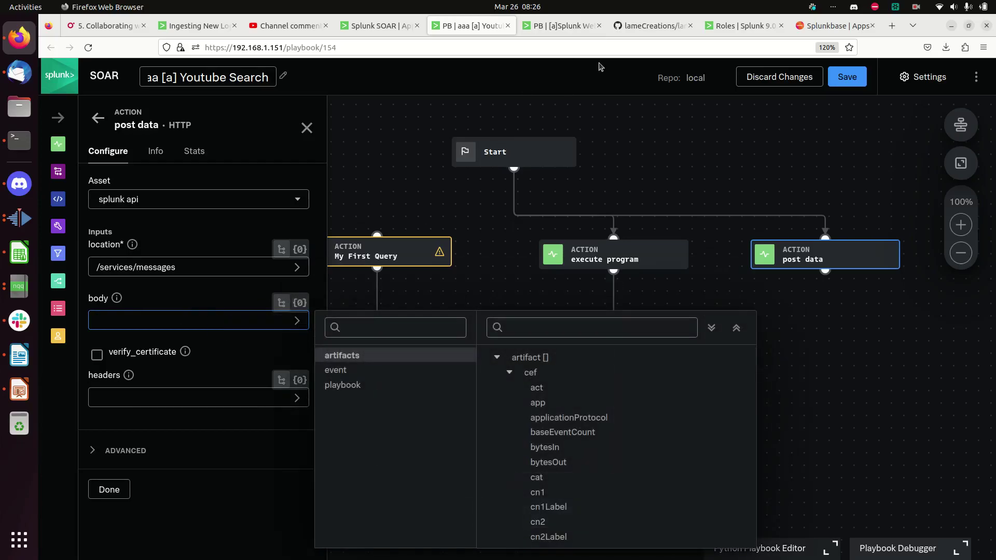
- Compare the reference Please Run action's body text, then check the curl notes in Writer
left_click(300, 303)
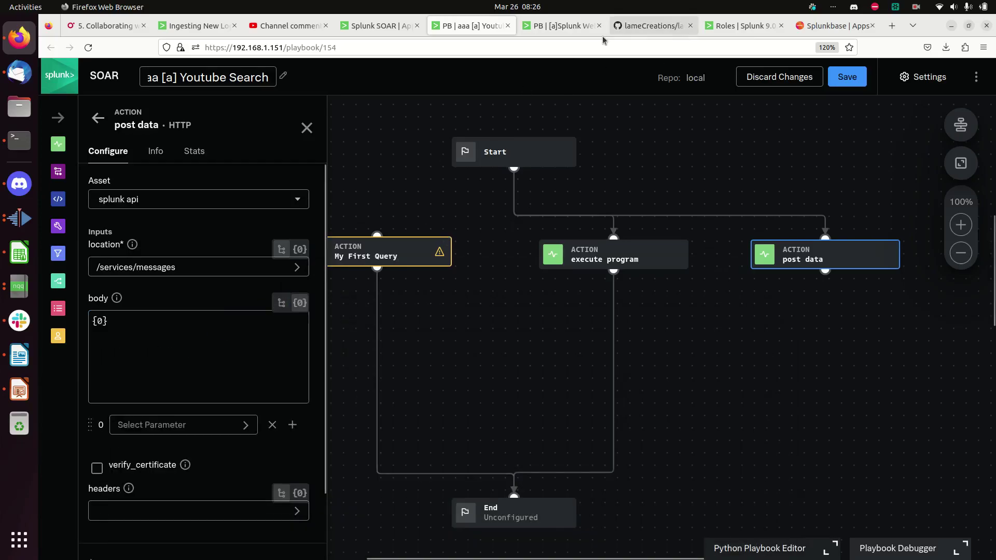
left_click(560, 25)
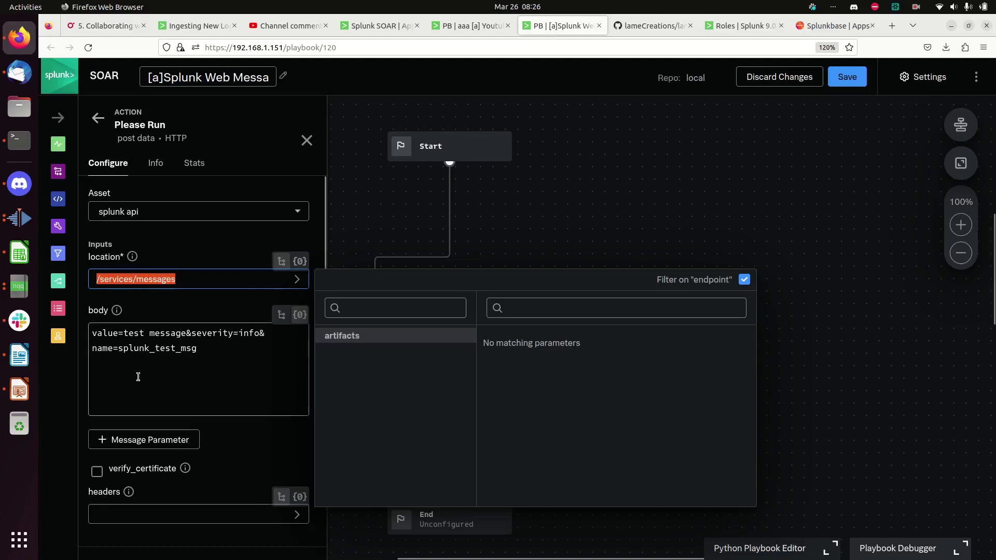
left_click(219, 345)
triple_click(218, 346)
left_click(217, 348)
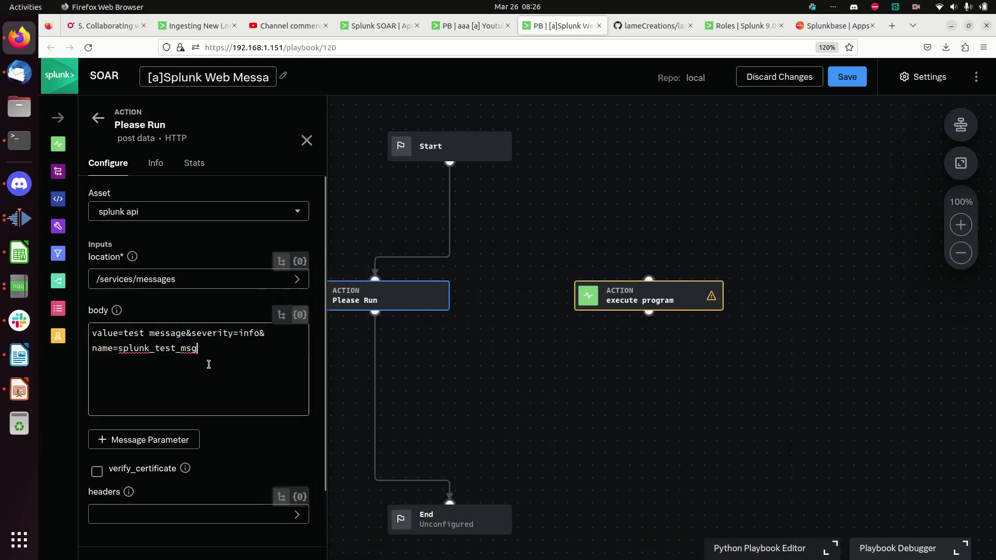
double_click(139, 333)
triple_click(216, 345)
left_click(218, 347)
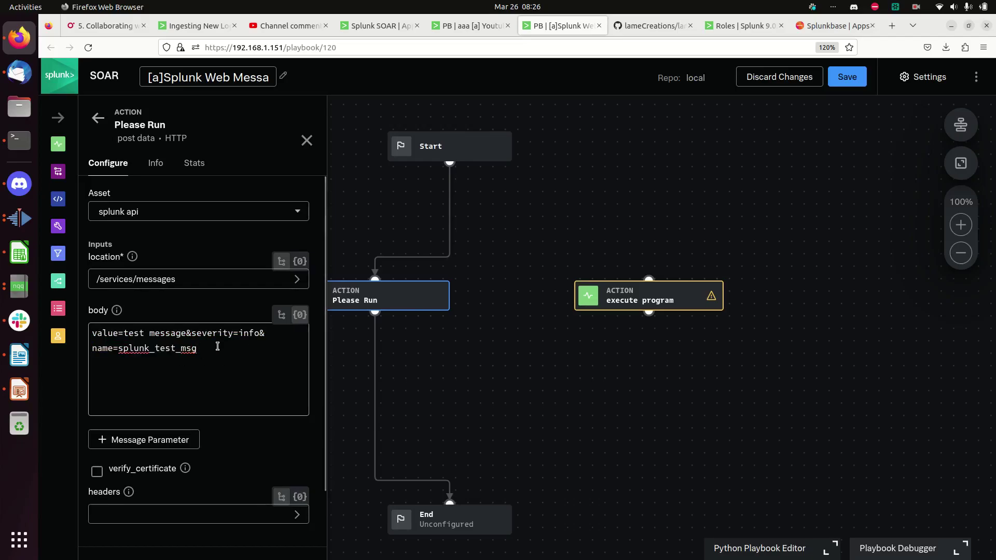
triple_click(217, 347)
left_click(19, 356)
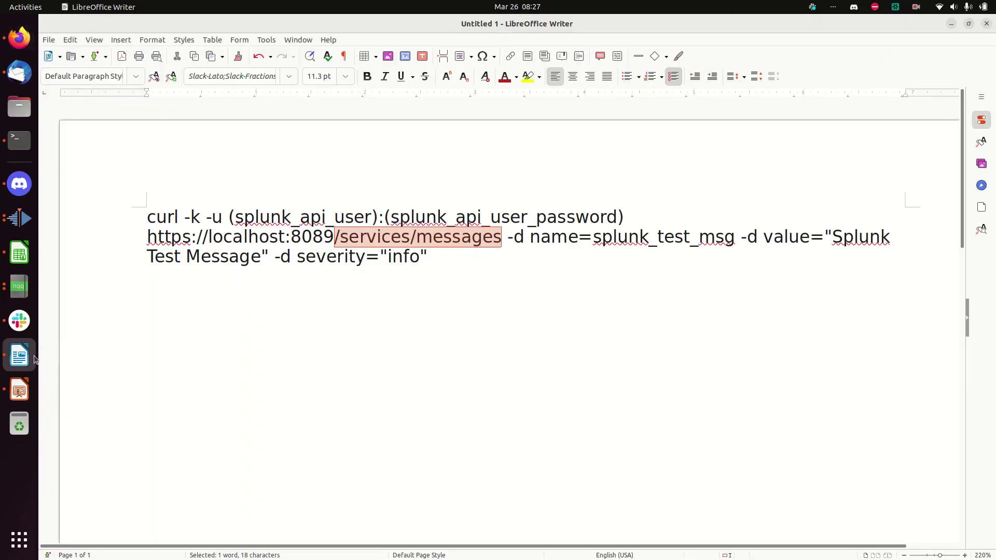
- Return from Writer to the Please Run post data body in Splunk SOAR
left_click(19, 48)
left_click(209, 342)
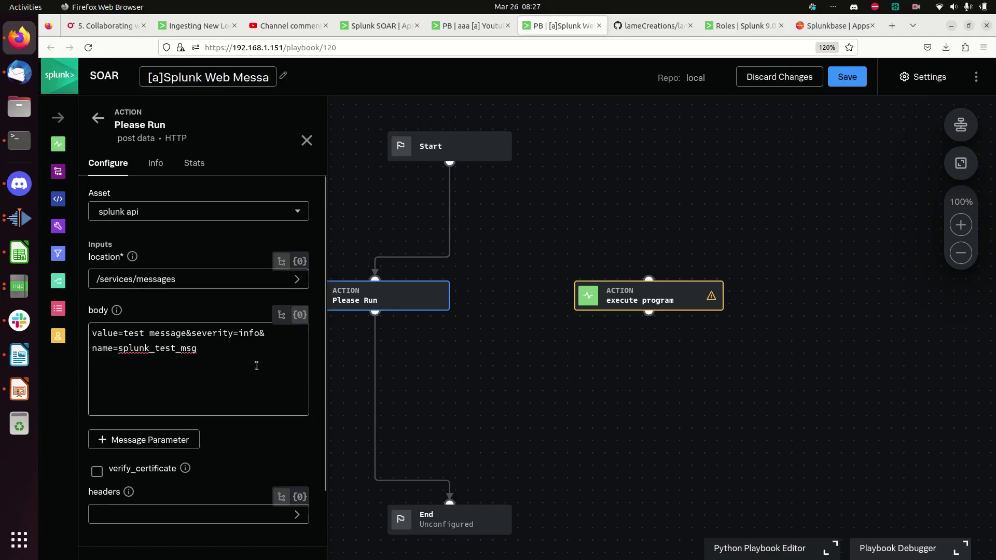
- Copy the Please Run body value=test message&severity=info&name=splunk_test_msg
triple_click(226, 397)
left_click(227, 397)
scroll(231, 420, "down", 3)
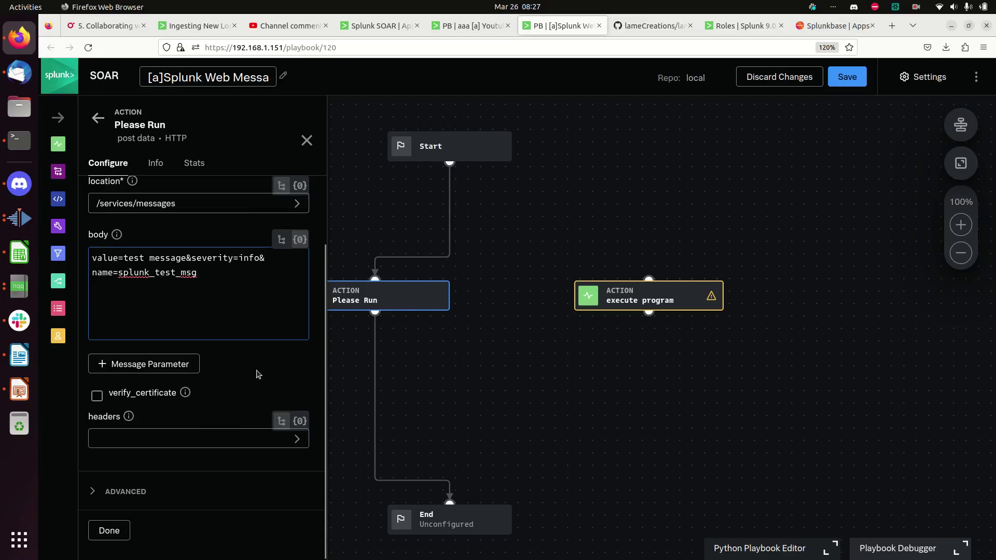
scroll(258, 375, "up", 3)
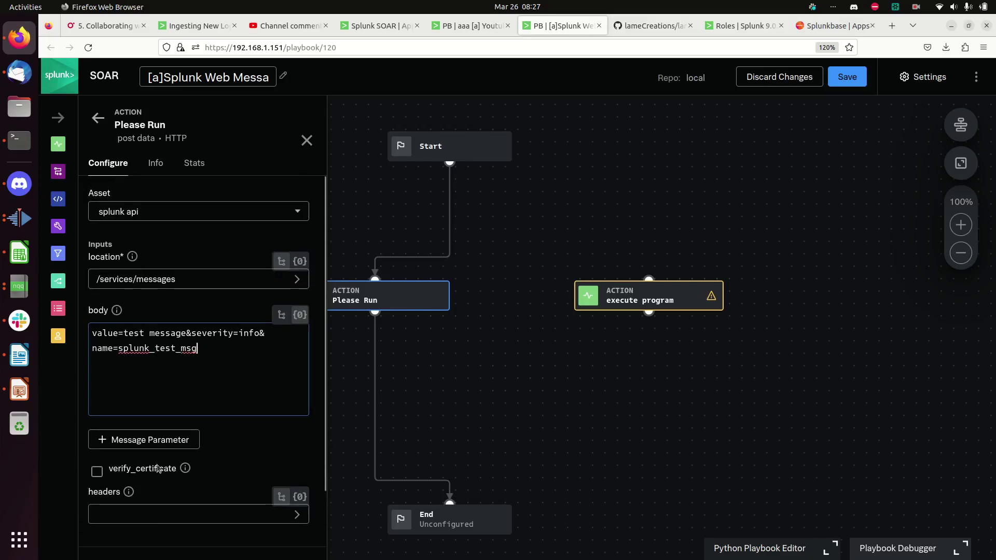
scroll(219, 484, "down", 3)
left_click(107, 530)
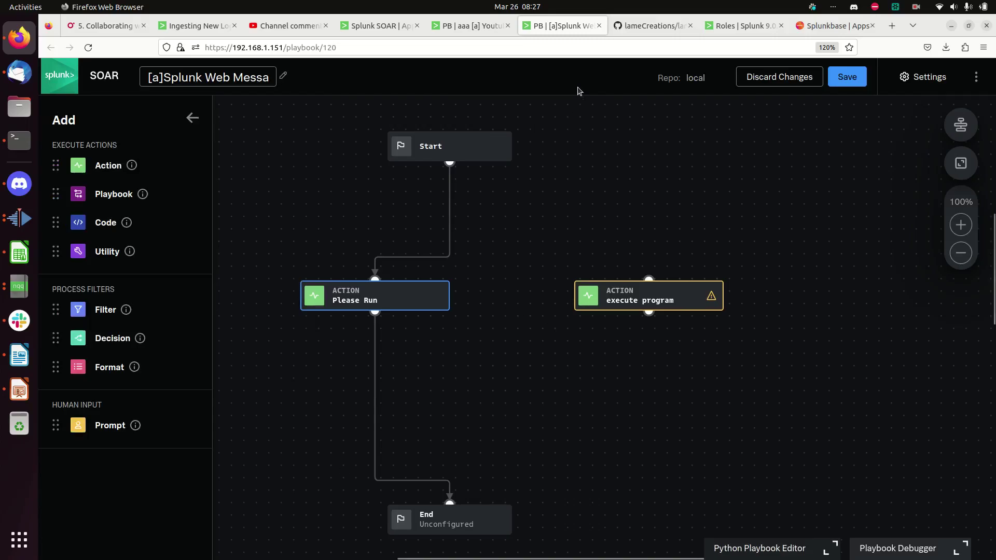
left_click(629, 303)
double_click(152, 351)
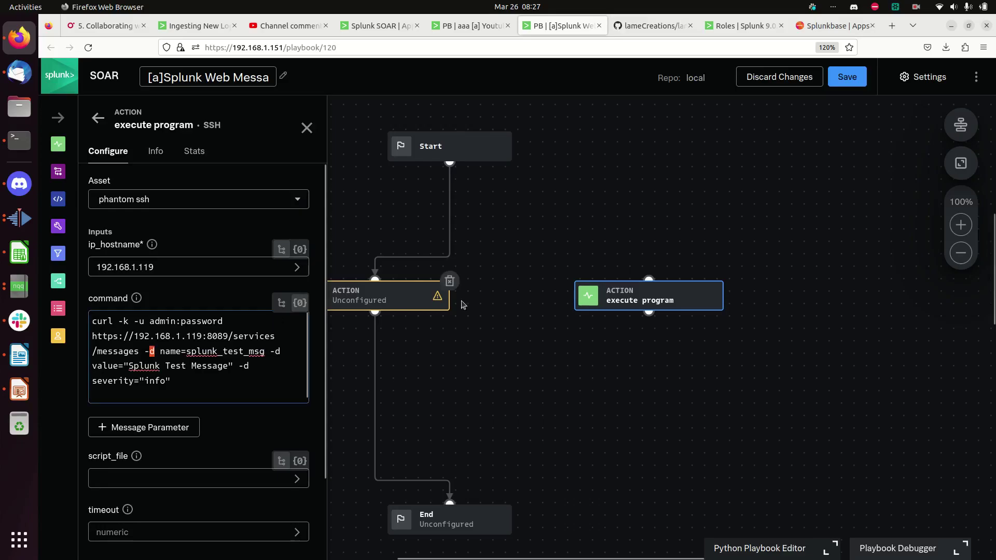
left_click(412, 305)
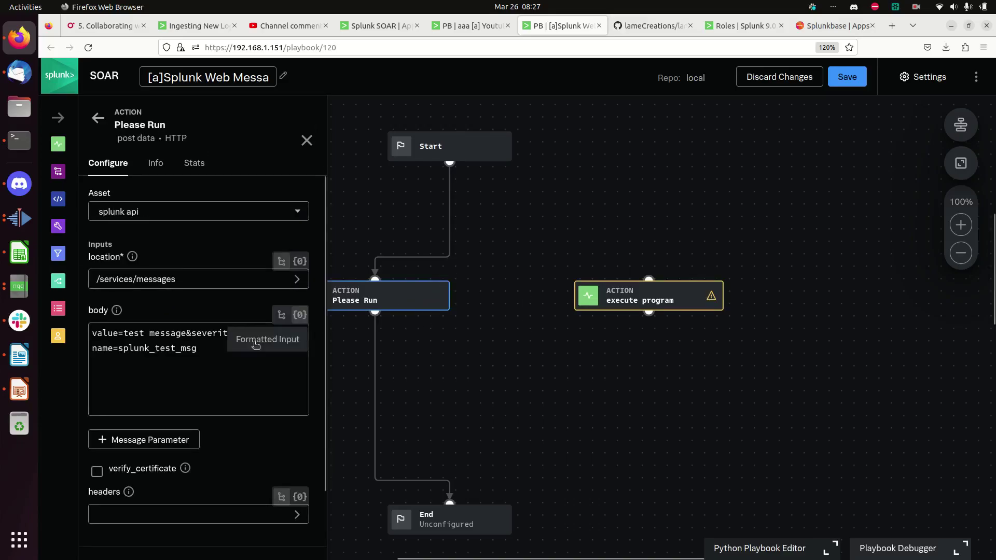
left_click_drag(210, 366, 93, 322)
key("ctrl+c")
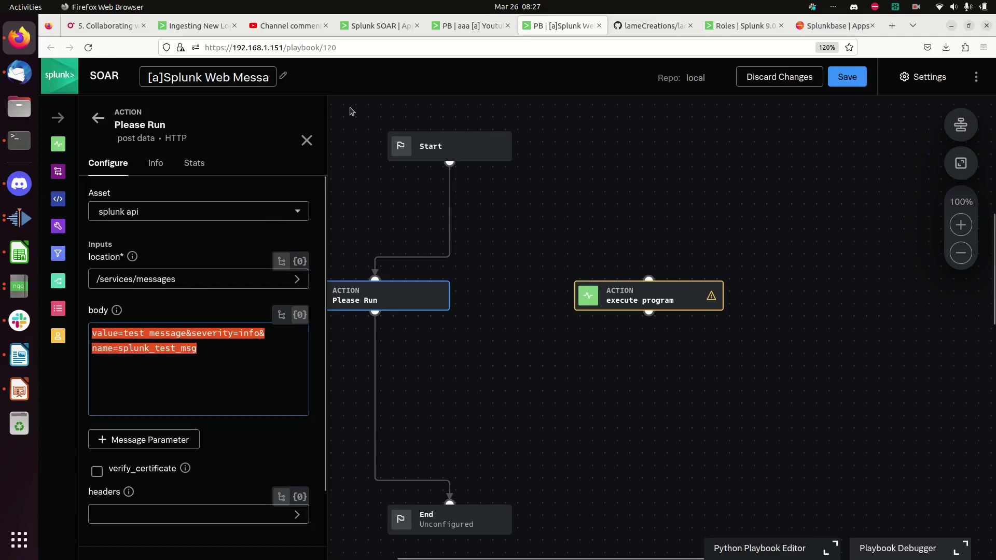
- Paste that body over {0} in Youtube Search's post data, remove the parameter row, and finish
left_click(459, 26)
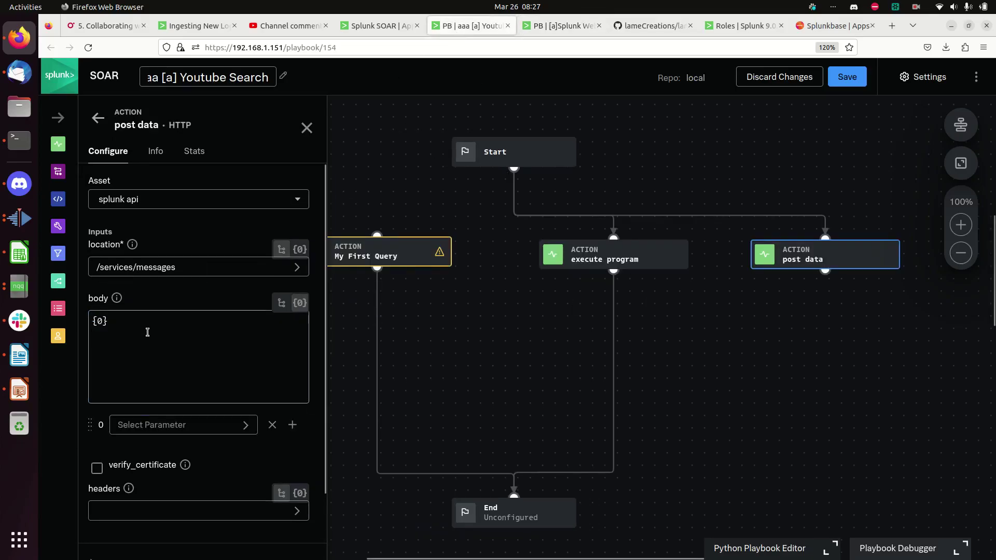
triple_click(140, 322)
key("ctrl+v")
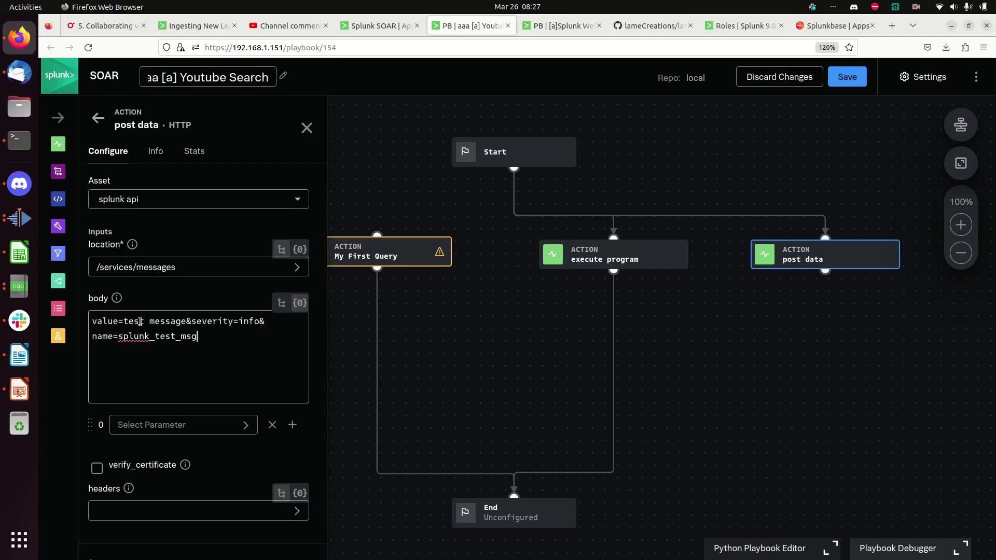
left_click(268, 424)
scroll(196, 439, "down", 2)
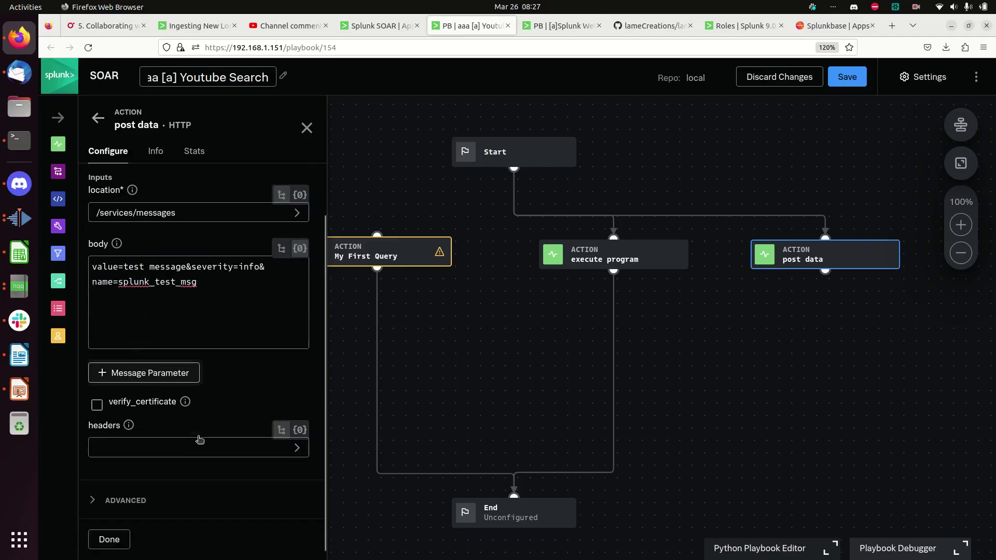
left_click(109, 532)
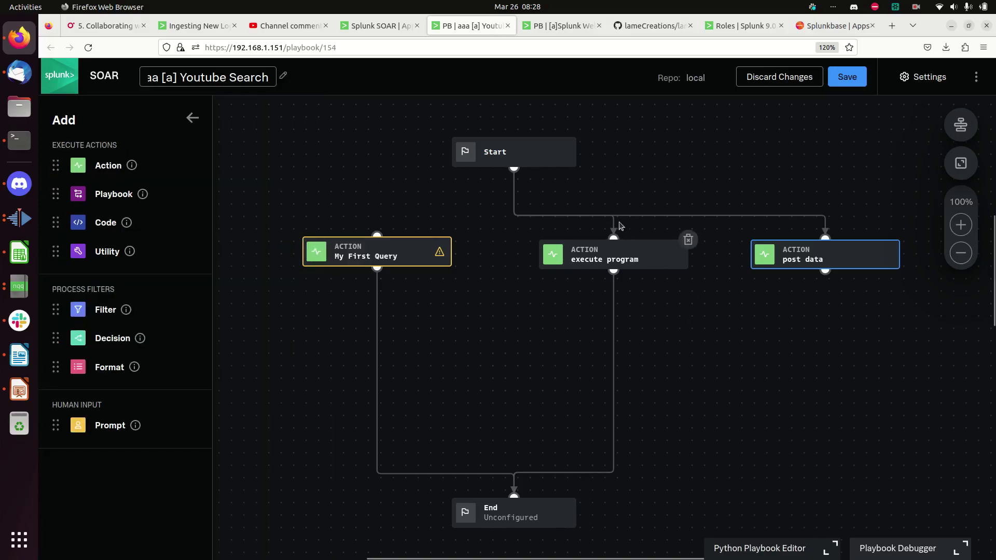
- Move execute program lower and delete its link from Start
mouse_move(618, 228)
mouse_move(600, 259)
left_click_drag(584, 291, 545, 370)
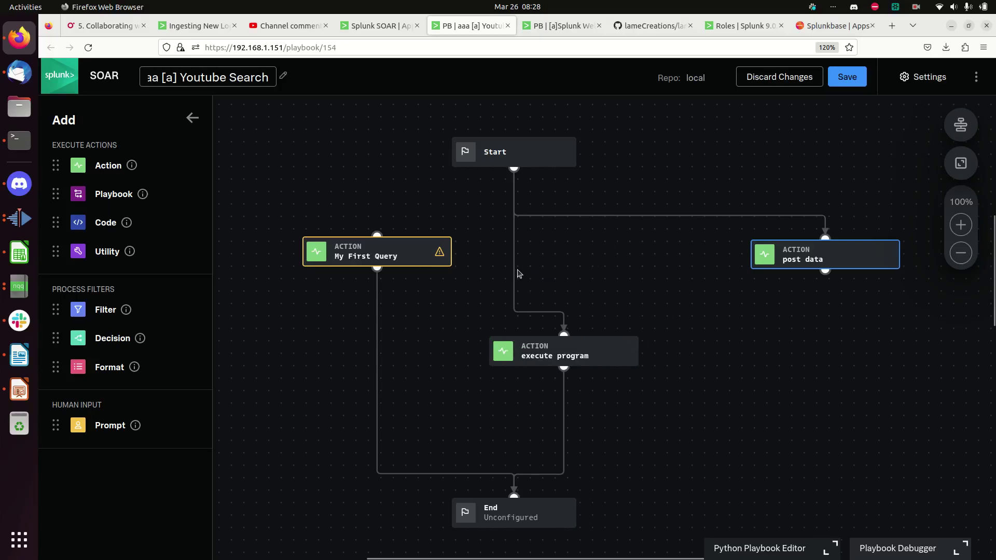
left_click(521, 314)
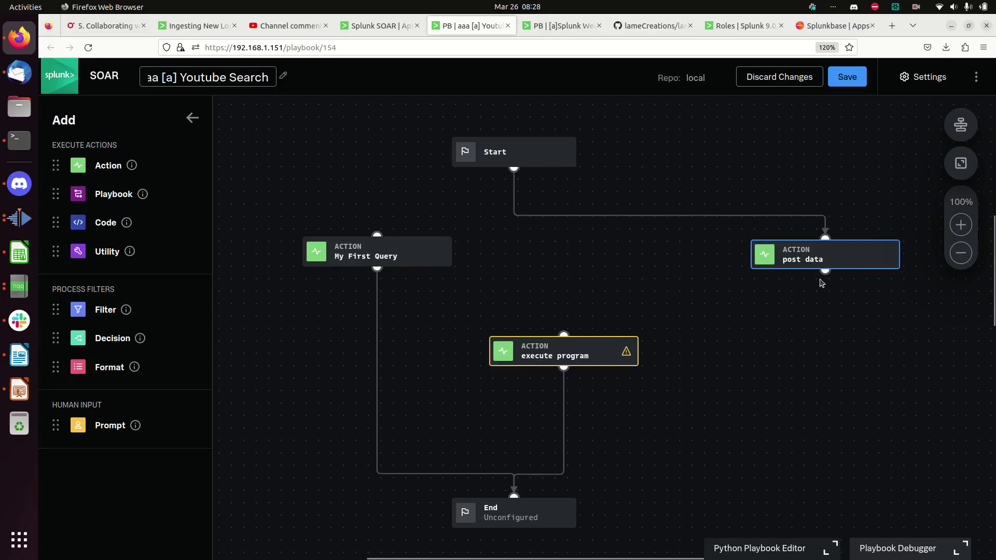
- Reposition the post data node, then open and close its settings
left_click_drag(820, 262, 565, 480)
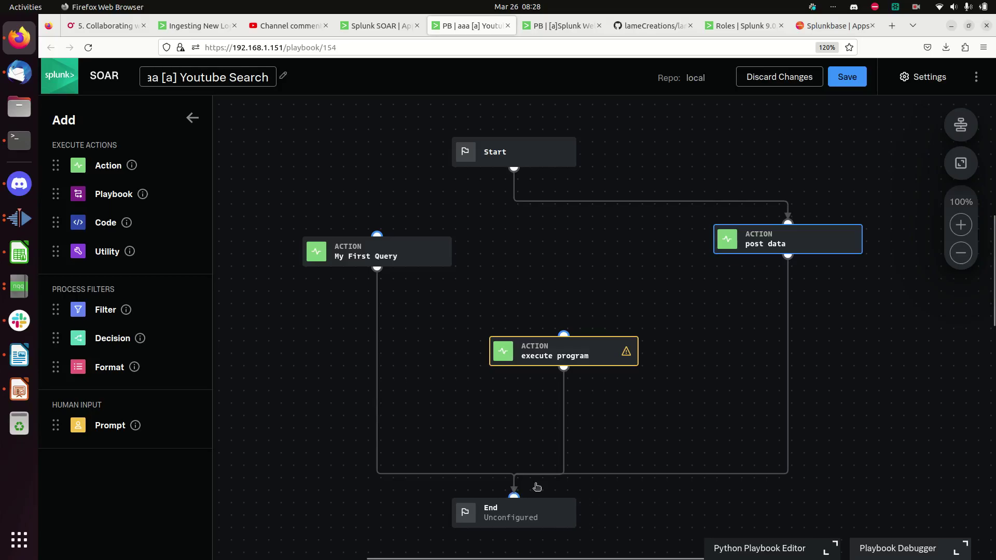
left_click(751, 244)
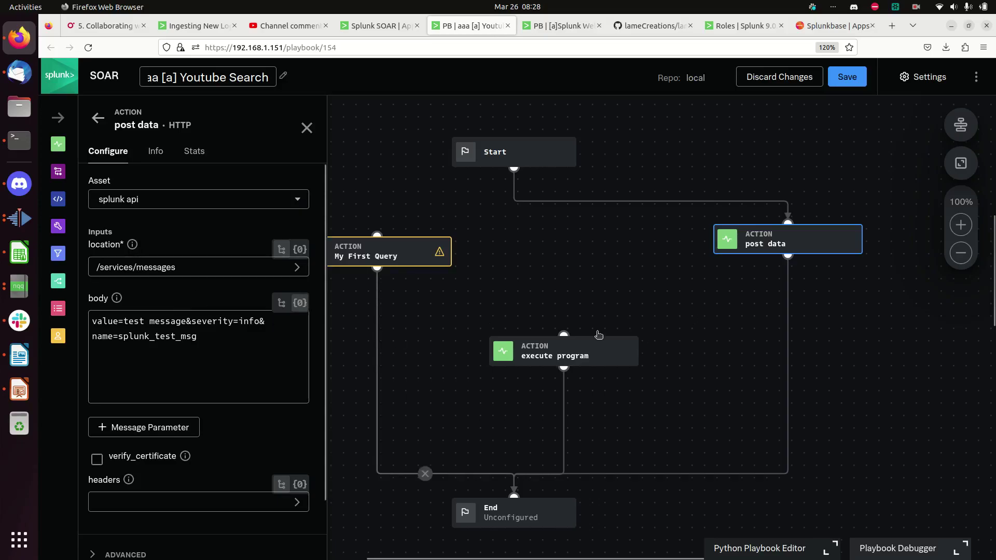
left_click(864, 353)
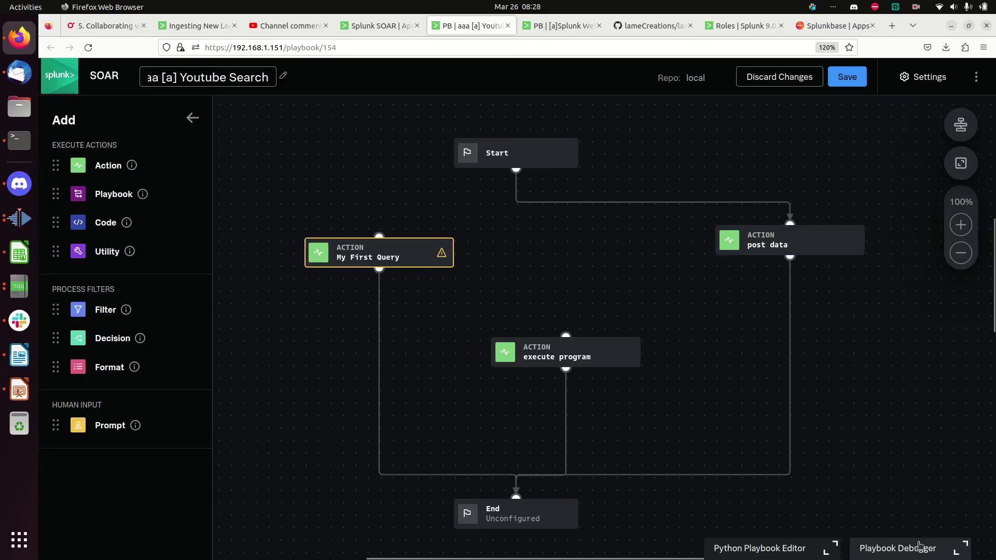
- Review the debugger log, check the post data action settings, and save the Youtube Search playbook
left_click(895, 548)
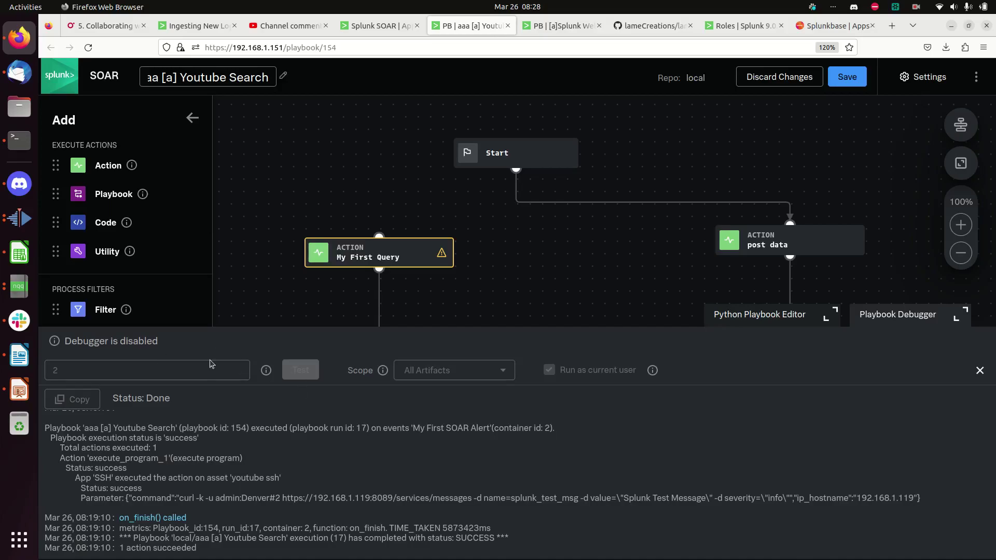
left_click(980, 372)
left_click(848, 79)
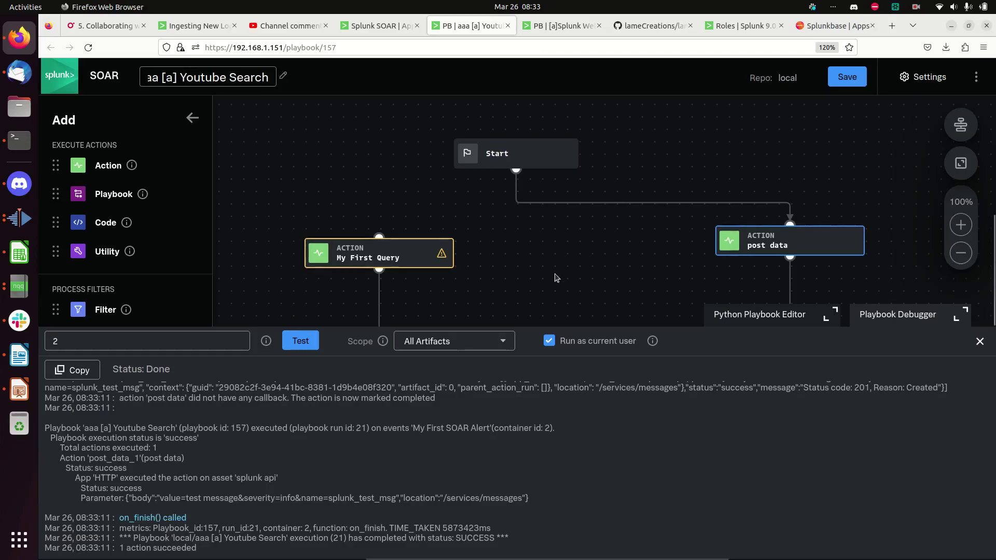
left_click(777, 247)
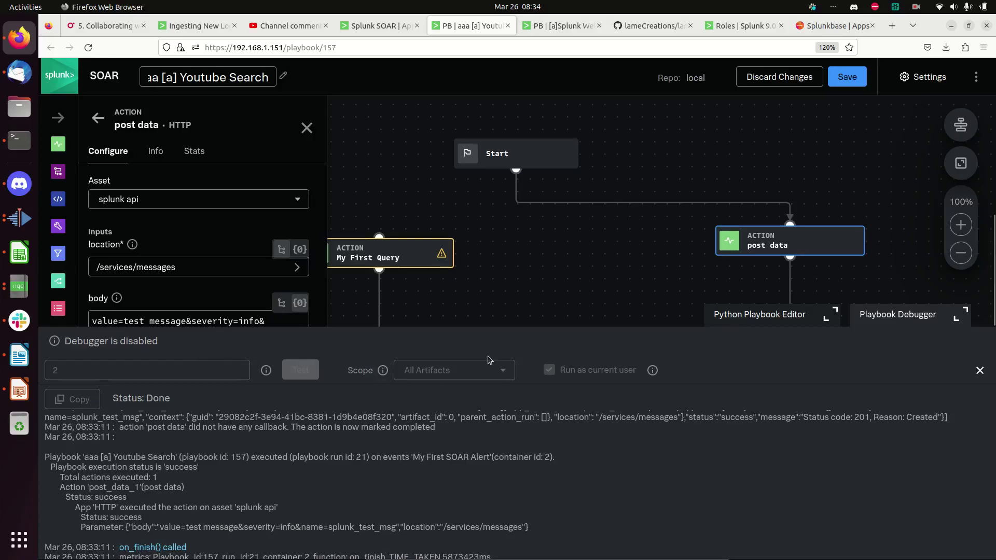
left_click(847, 77)
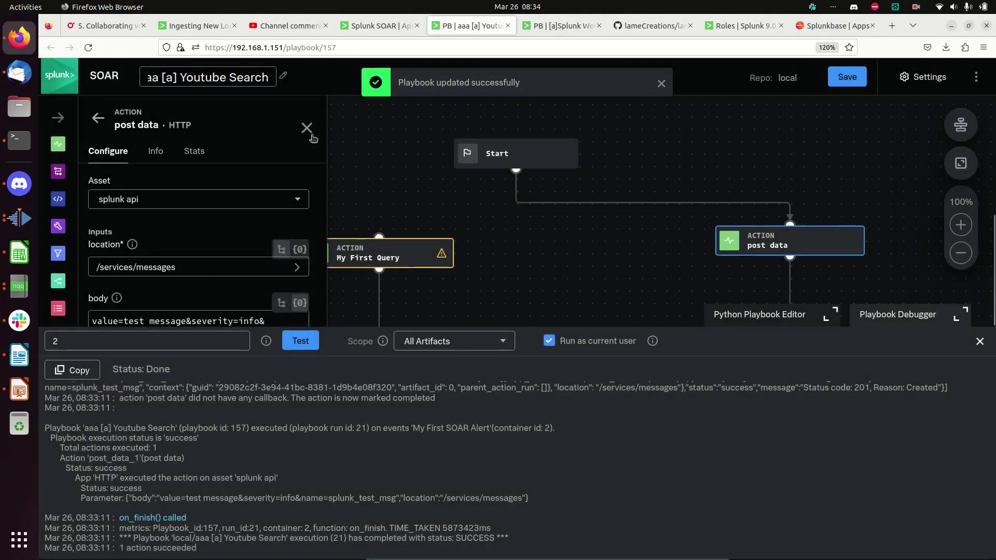
- Test-run the playbook on event 2 so post data returns 201 Created, then view Splunk Enterprise
left_click(306, 127)
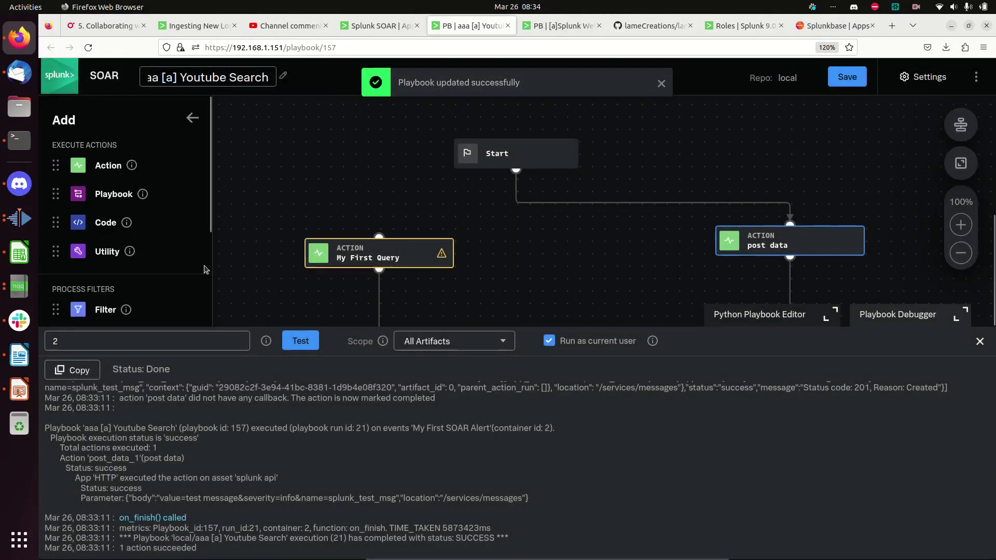
left_click(305, 344)
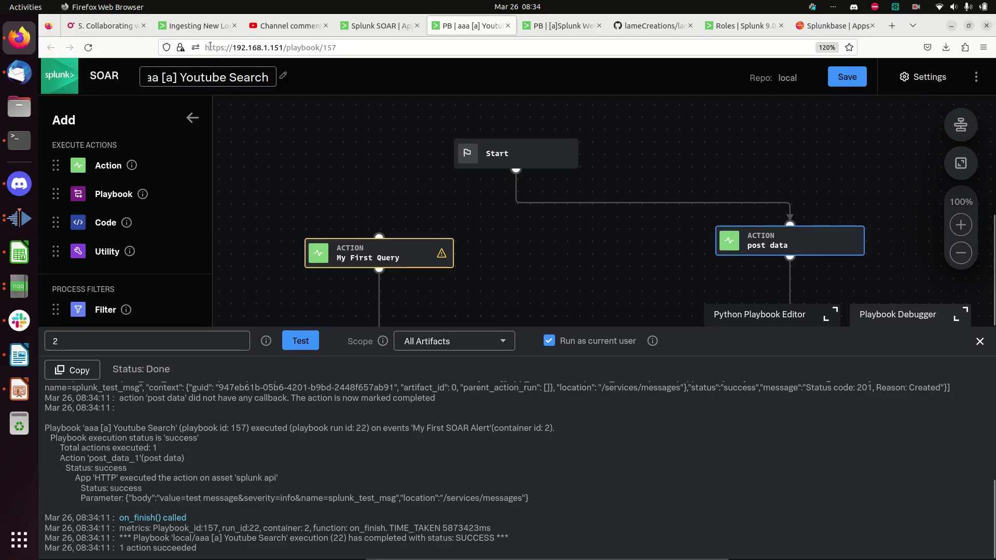
left_click(196, 27)
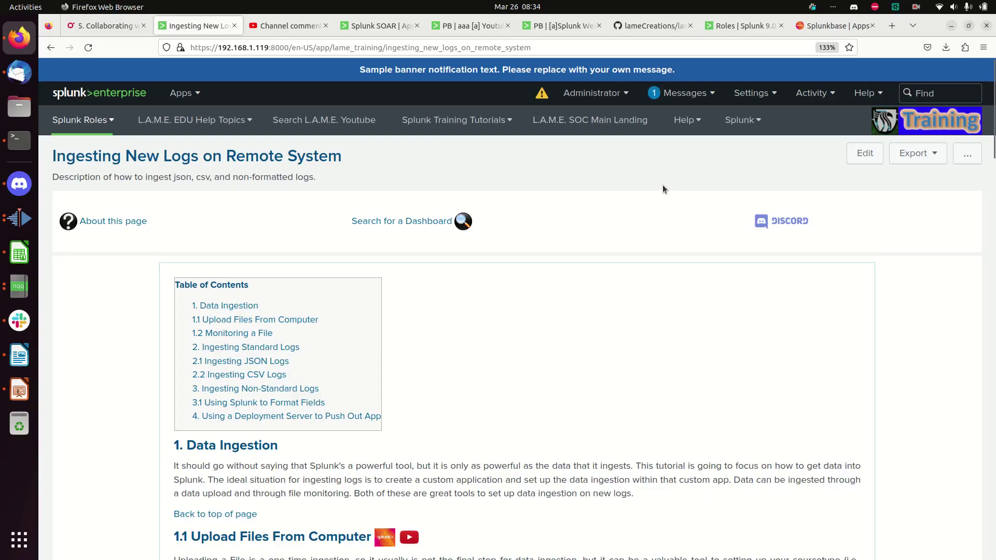
left_click(693, 98)
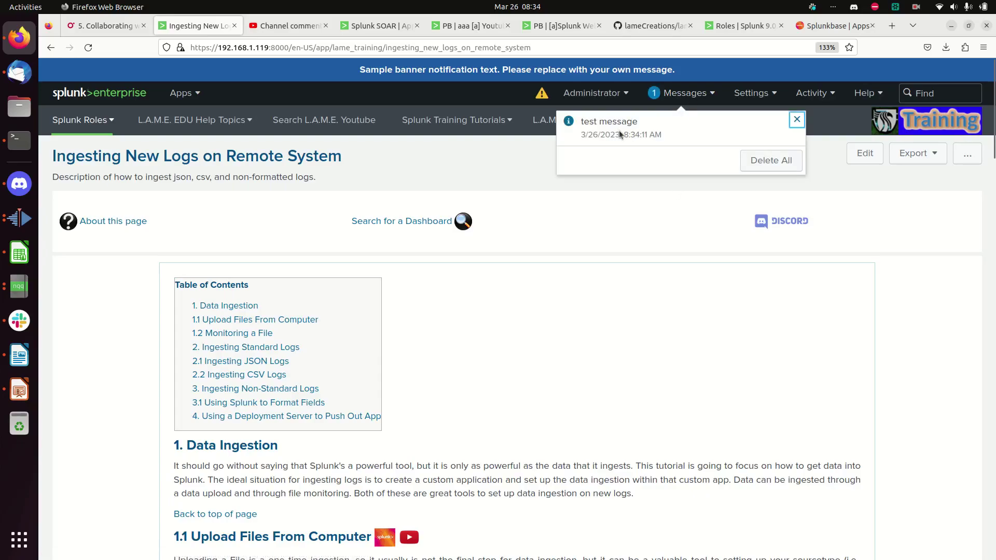
left_click(630, 207)
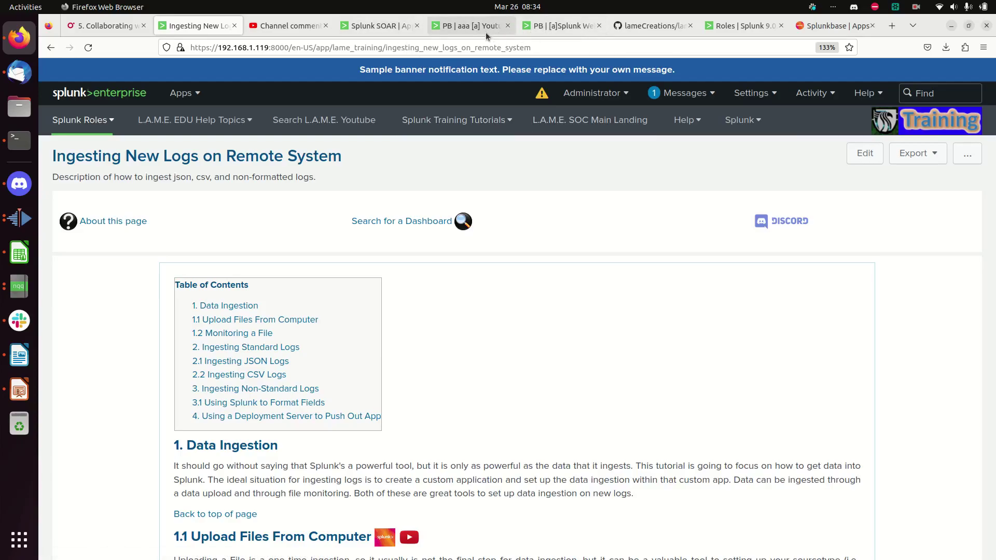
- Return to the Youtube Search playbook editor showing run 22's successful post data log
left_click(465, 26)
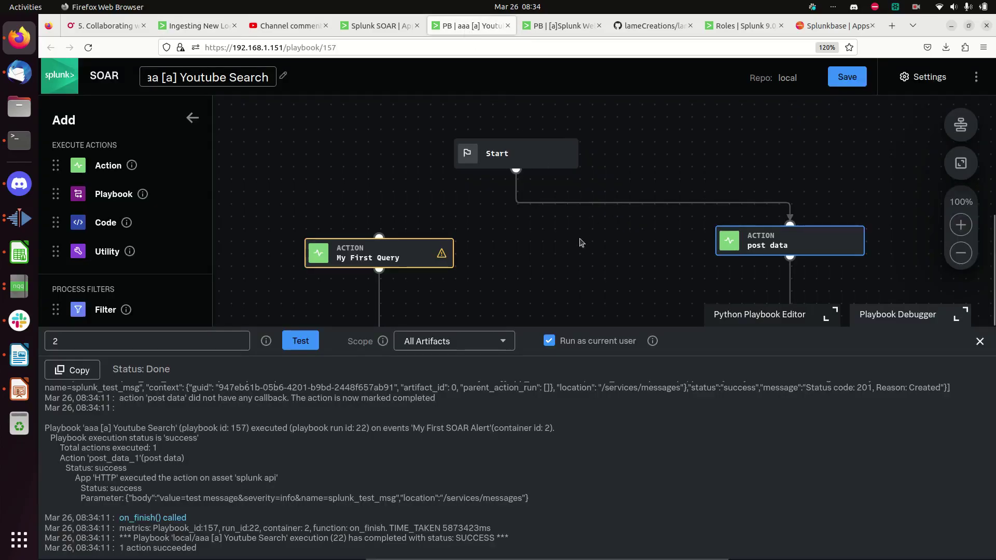